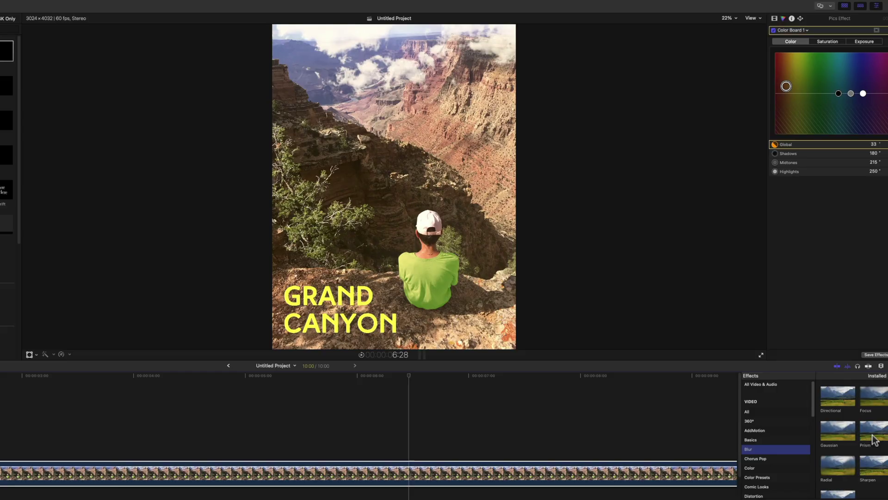
# - Drag the Prism blur onto the Grand Canyon clip to preview the finished edit
pyautogui.moveTo(837, 396); pyautogui.dragTo(401, 477)
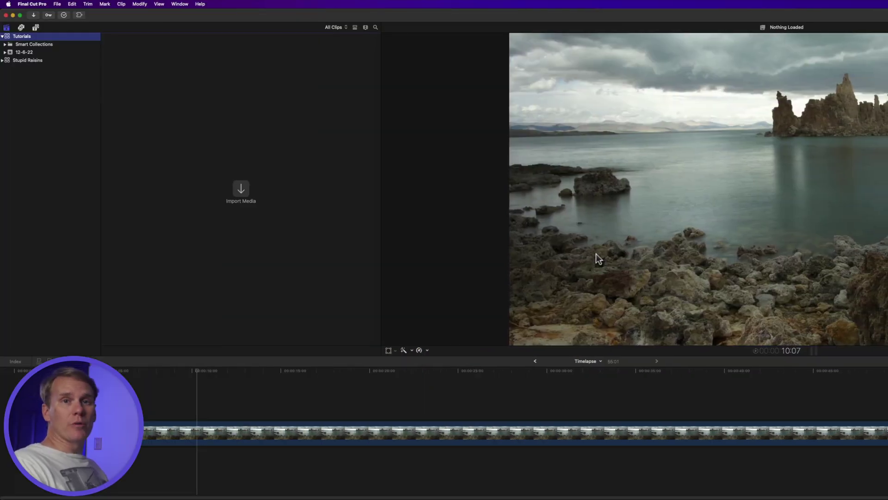
# - Add a 'Pictures' event to the Tutorials library with a new project on automatic settings
pyautogui.rightClick(63, 39)
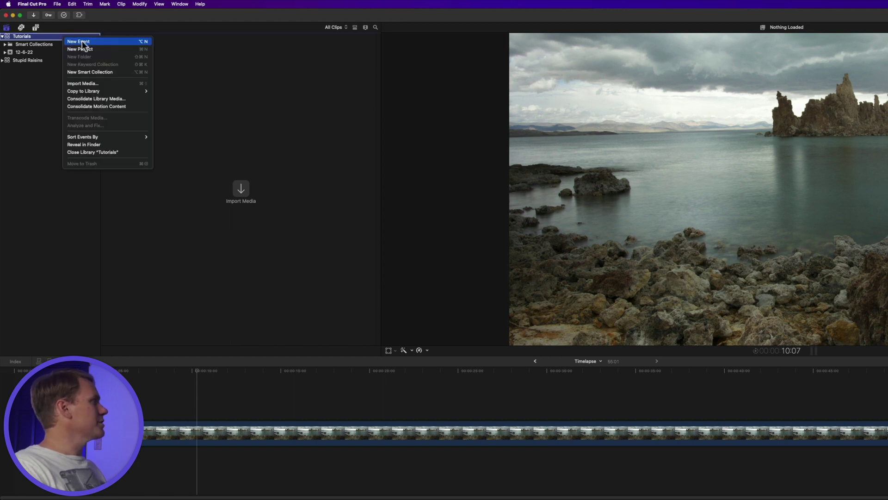
pyautogui.click(133, 45)
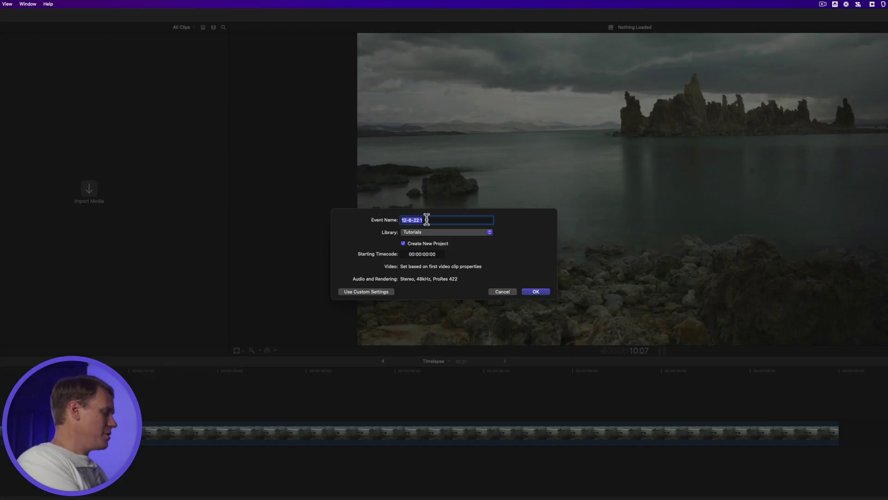
pyautogui.write('Pictures')
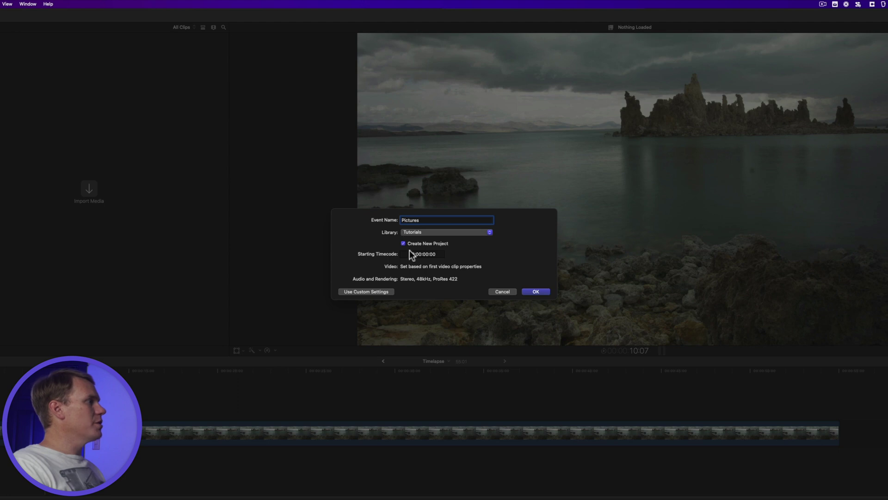
pyautogui.click(365, 292)
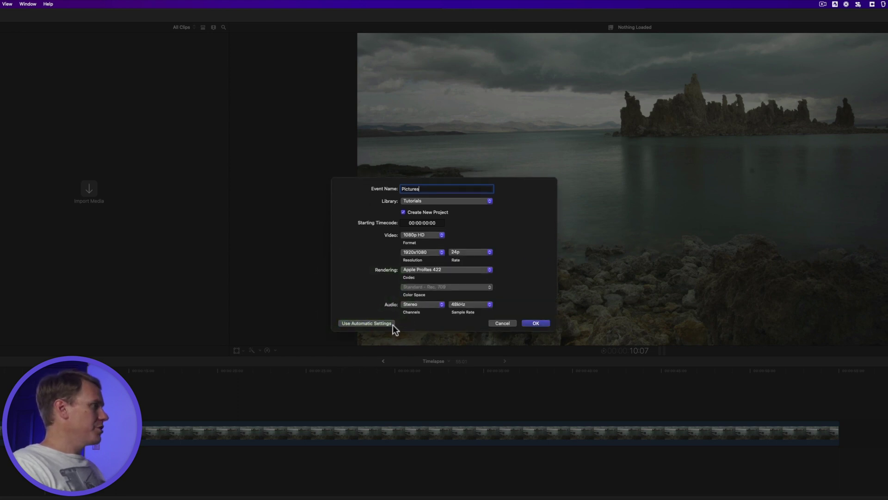
pyautogui.click(356, 323)
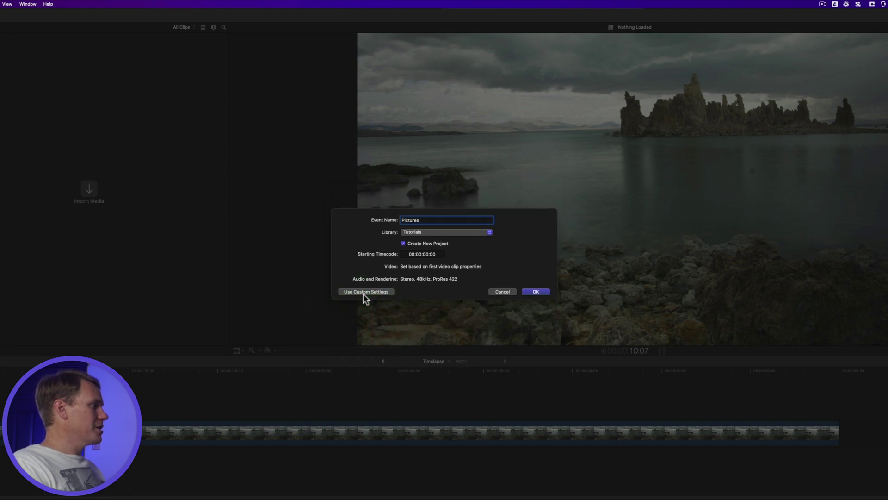
pyautogui.click(536, 292)
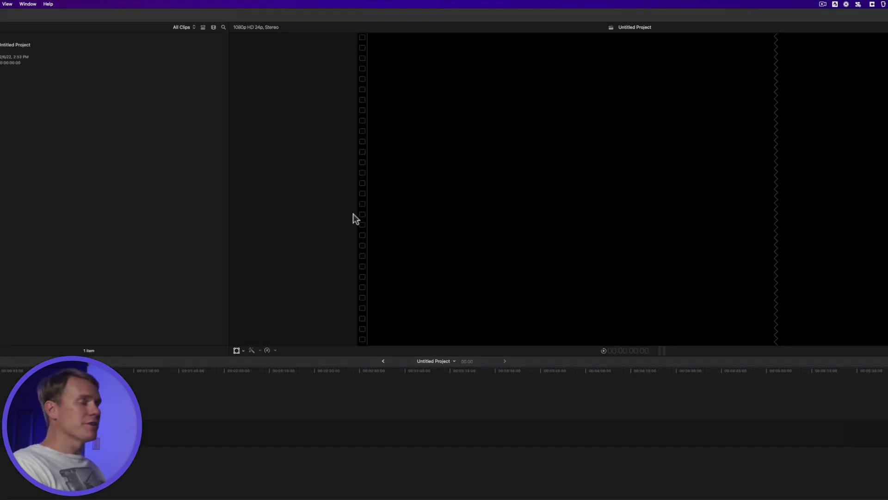
# - Append the Grand Canyon photo of the boy from the Photos library to the empty project
pyautogui.click(133, 167)
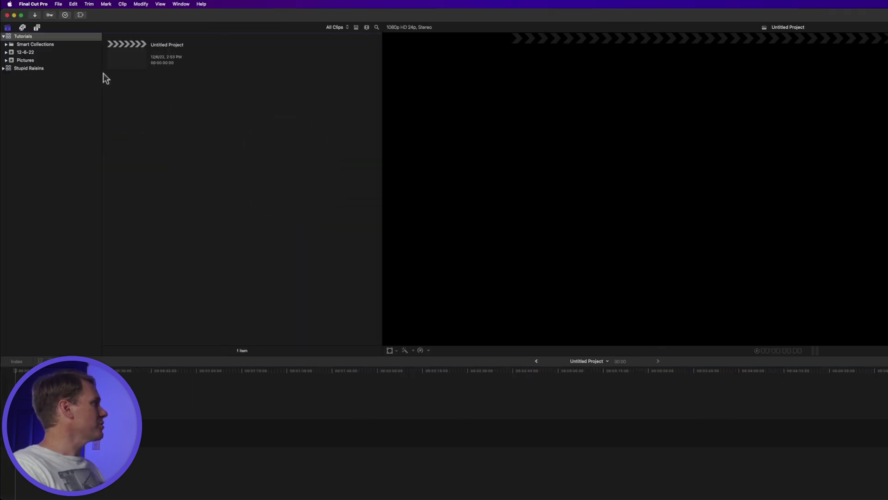
pyautogui.click(22, 28)
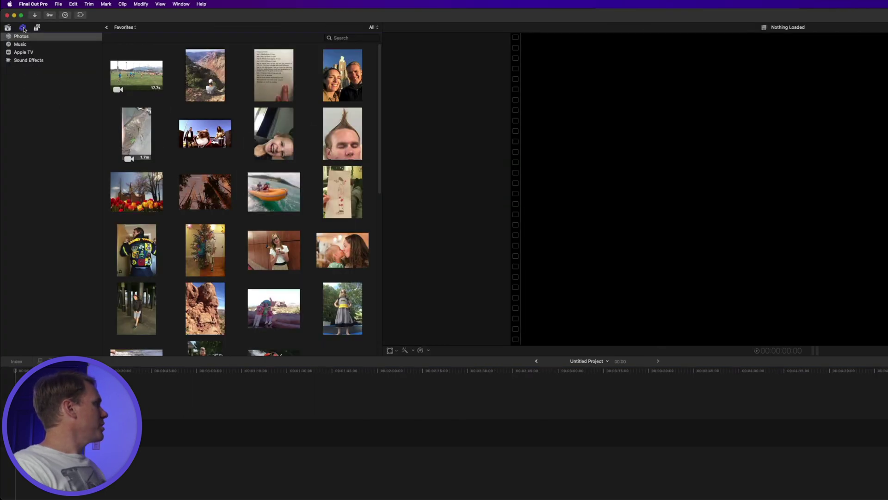
pyautogui.click(42, 36)
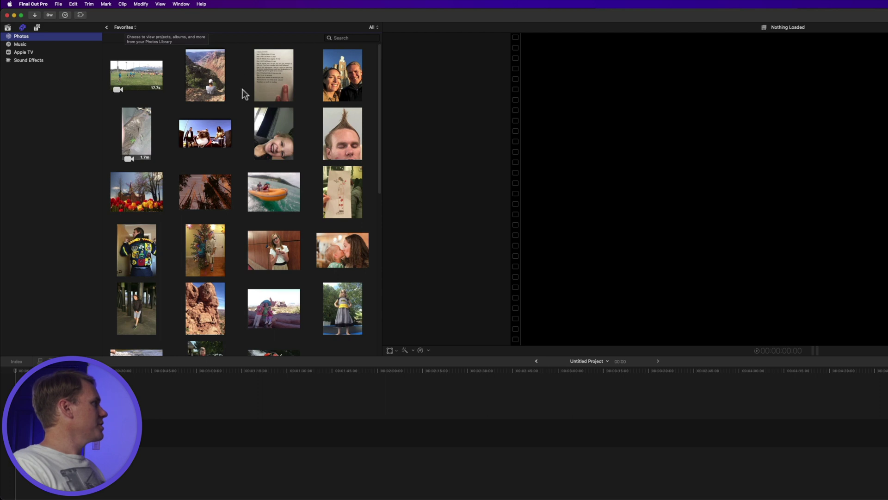
pyautogui.click(215, 80)
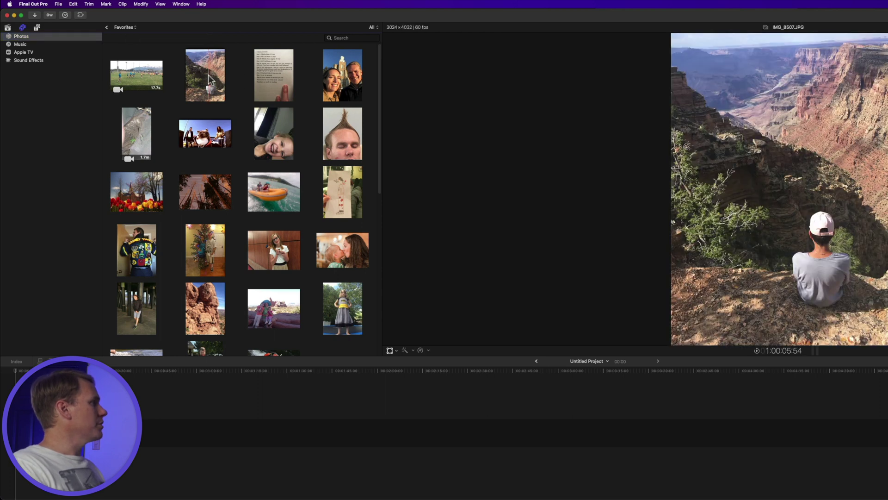
pyautogui.click(210, 78)
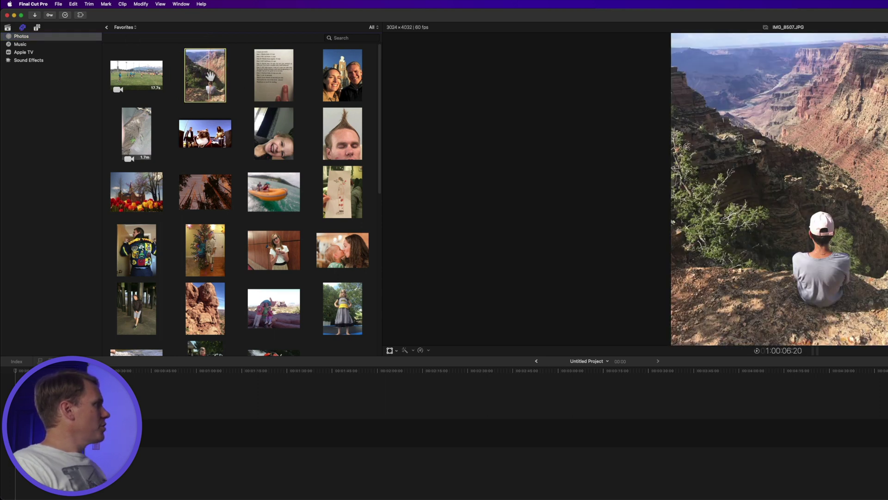
pyautogui.moveTo(208, 76); pyautogui.dragTo(179, 435)
pyautogui.click(222, 91)
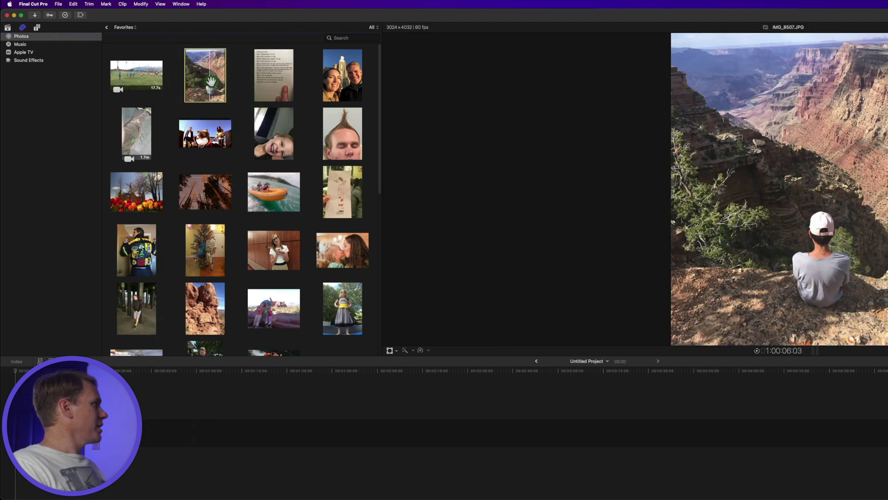
pyautogui.press('e')
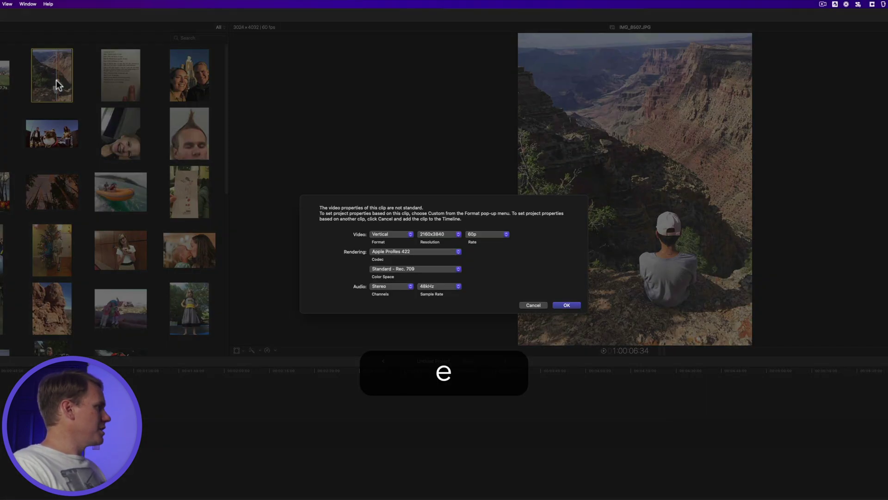
# - Set the project video format to Custom 3024x4032 at 60p and accept it
pyautogui.click(393, 234)
pyautogui.click(392, 255)
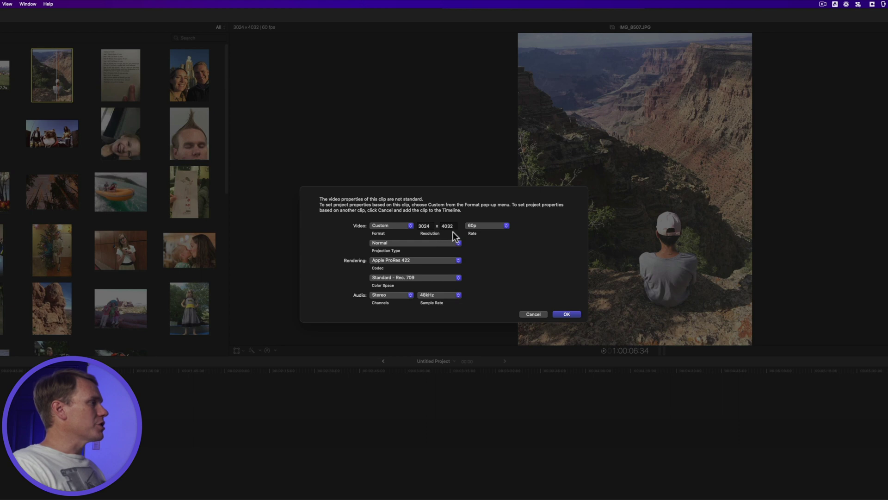
pyautogui.click(567, 315)
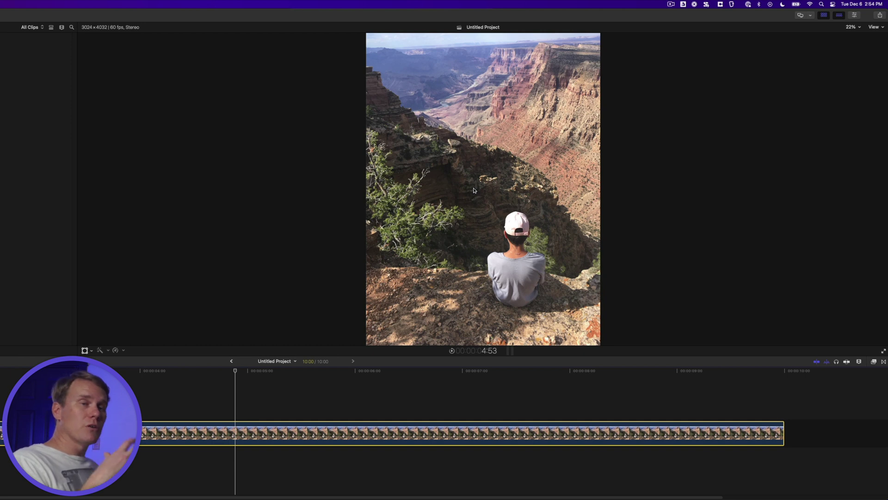
# - At 12.5% viewer zoom, drag the Transform corner handles until the Grand Canyon clip overfills the frame
pyautogui.rightClick(479, 164)
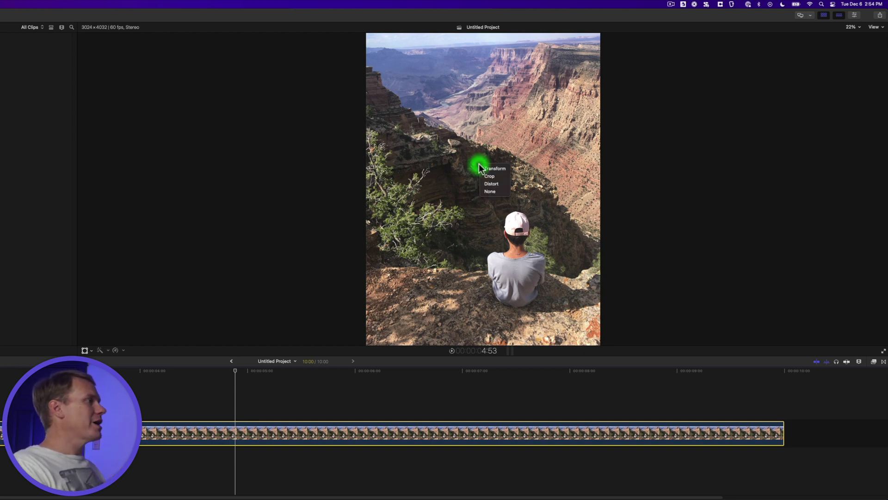
pyautogui.click(507, 169)
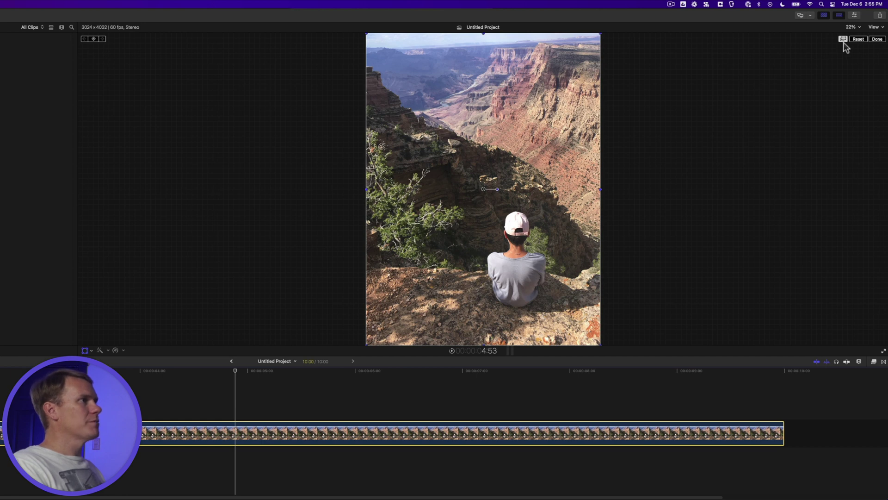
pyautogui.click(851, 27)
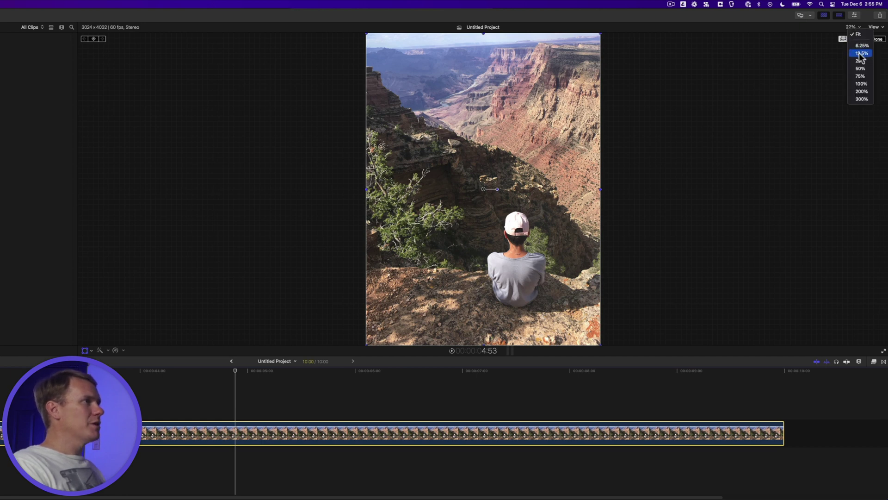
pyautogui.click(861, 53)
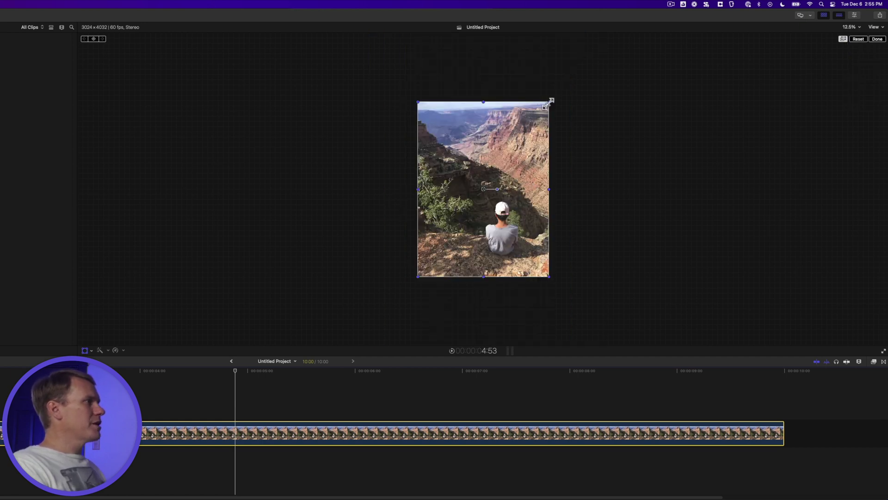
pyautogui.moveTo(549, 103); pyautogui.dragTo(578, 63)
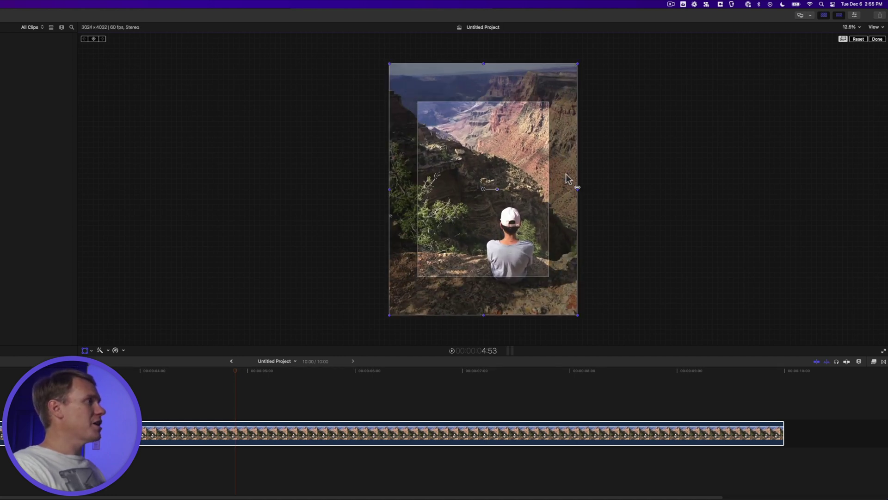
pyautogui.moveTo(483, 62)
pyautogui.mouseDown()
pyautogui.moveTo(484, 132)
pyautogui.moveTo(487, 4)
pyautogui.moveTo(486, 64)
pyautogui.mouseUp()
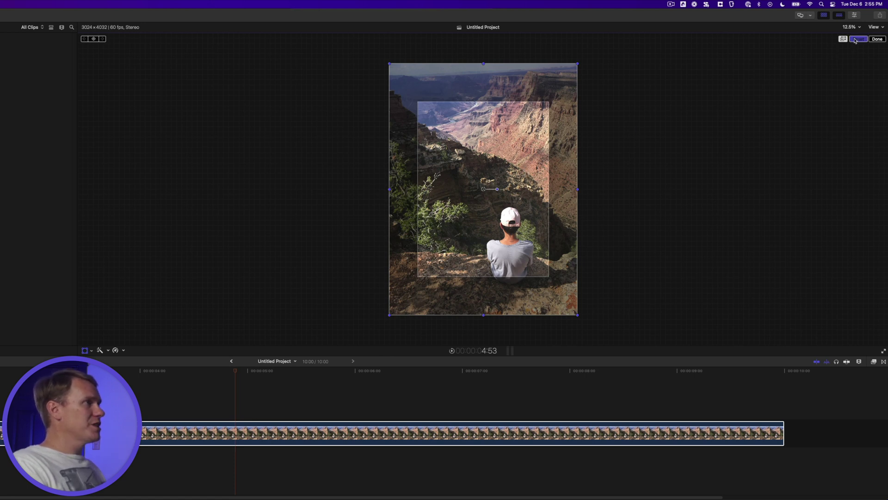
pyautogui.click(876, 39)
pyautogui.press('shift')
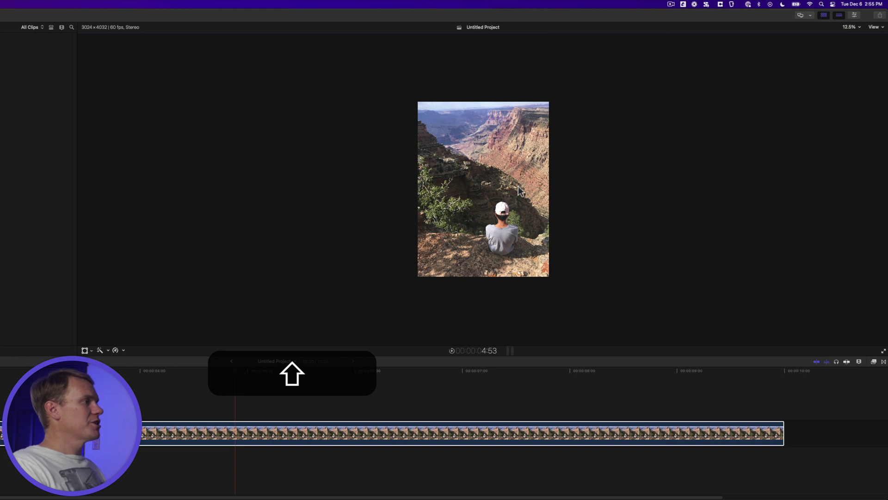
# - Duplicate the Grand Canyon clip into the lane above and disable the lower original
pyautogui.hotkey('shift', 'z')
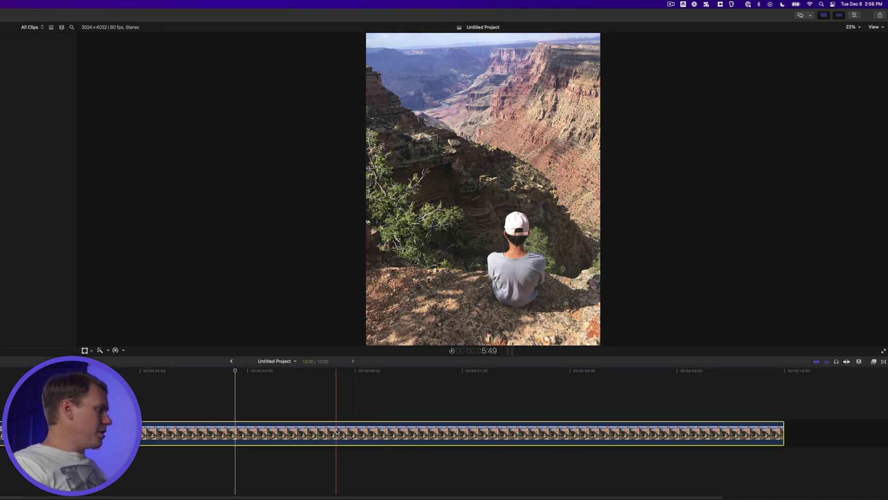
pyautogui.press('alt')
pyautogui.moveTo(337, 434); pyautogui.dragTo(337, 405)
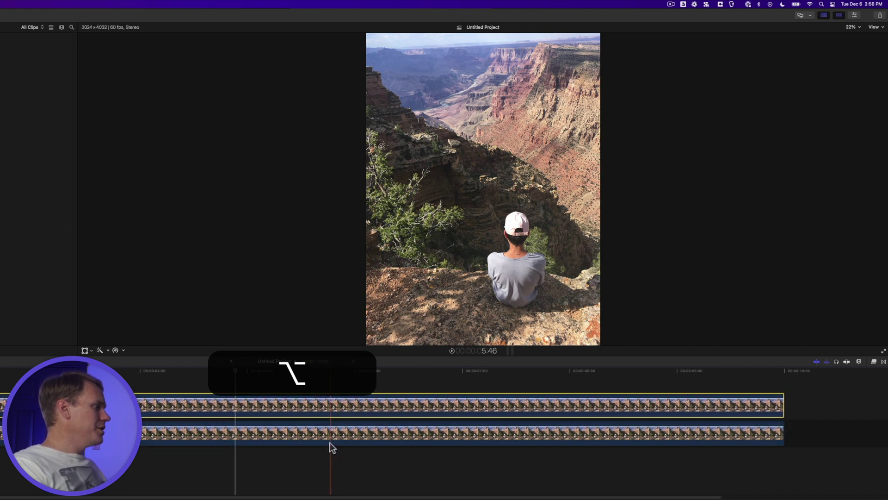
pyautogui.click(327, 435)
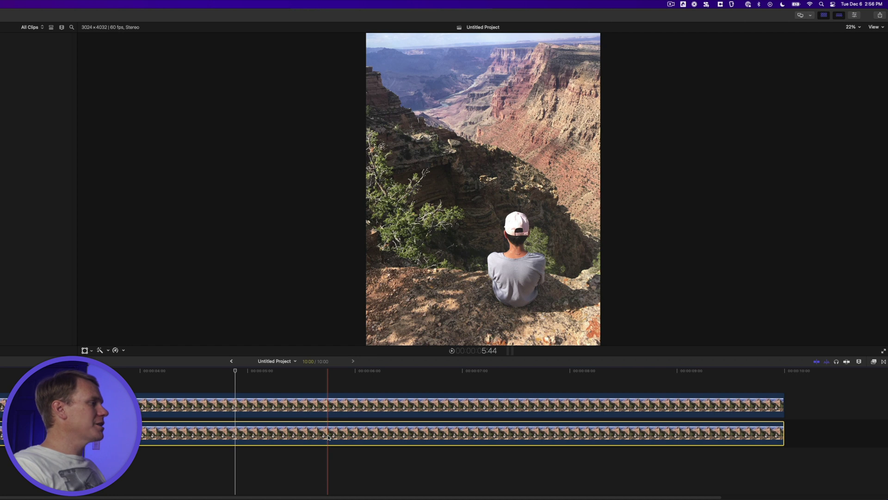
pyautogui.press('v')
pyautogui.click(329, 403)
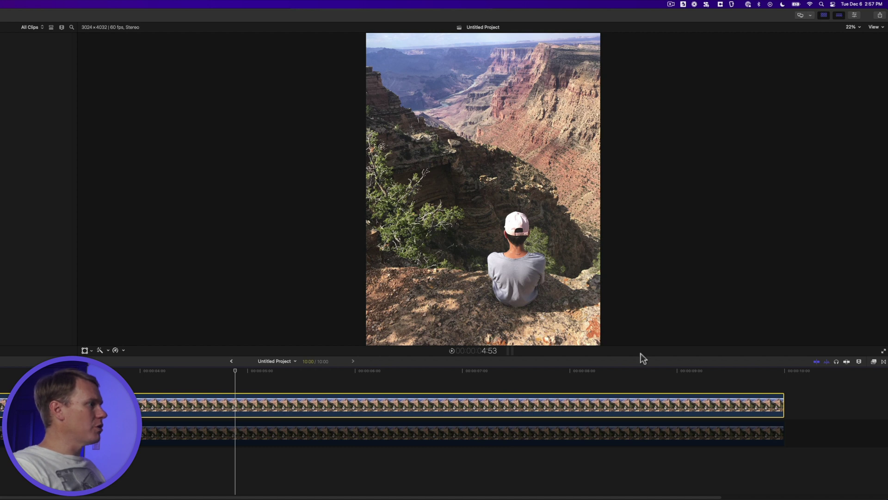
# - Apply Draw Mask to the upper clip, view at 100%, and play to 5:30
pyautogui.click(874, 362)
pyautogui.scroll(3, 777, 410)
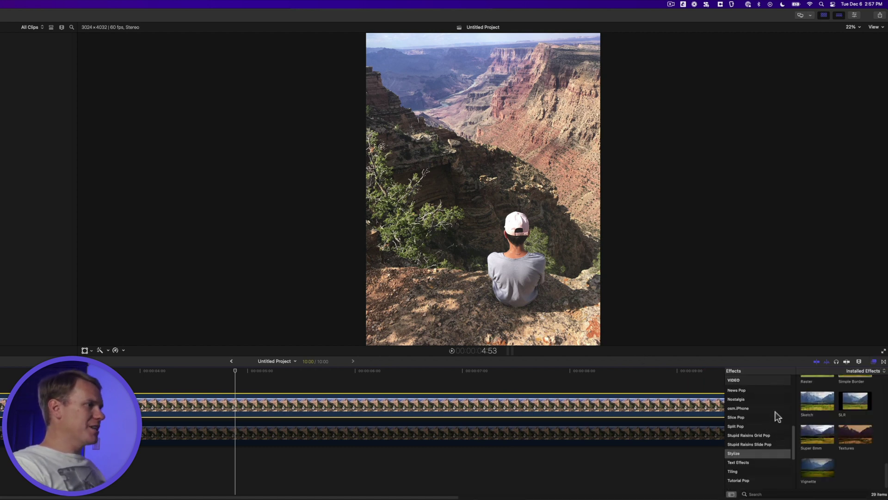
pyautogui.click(754, 425)
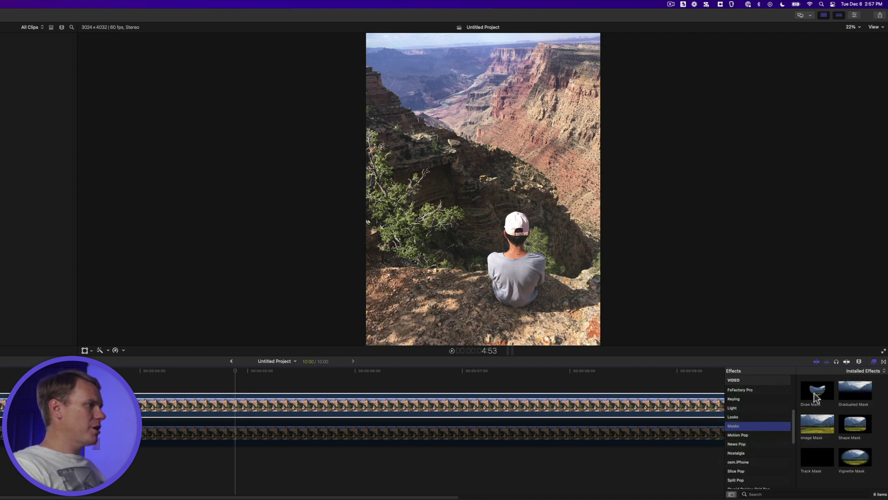
pyautogui.moveTo(816, 391)
pyautogui.mouseDown()
pyautogui.moveTo(537, 391)
pyautogui.moveTo(384, 404)
pyautogui.mouseUp()
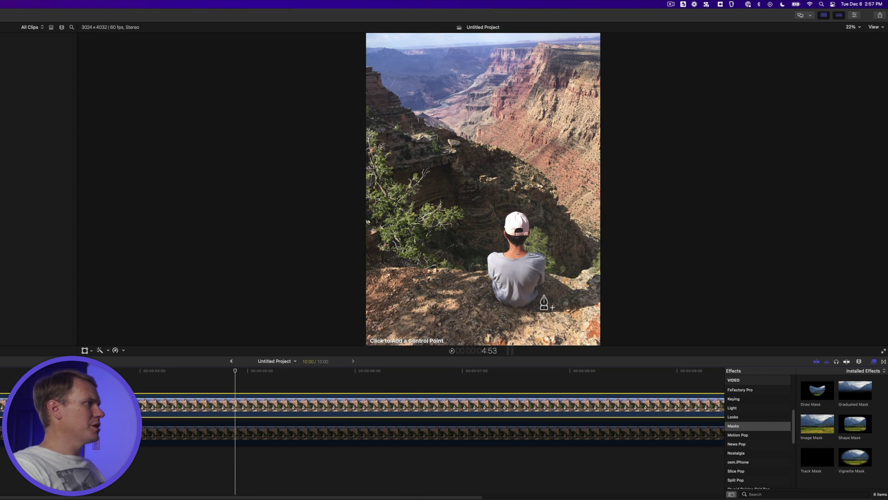
pyautogui.click(852, 27)
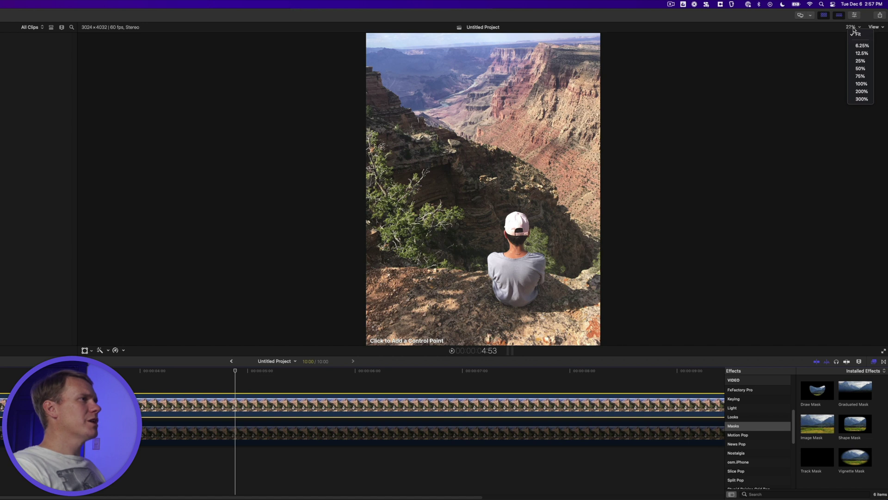
pyautogui.click(862, 84)
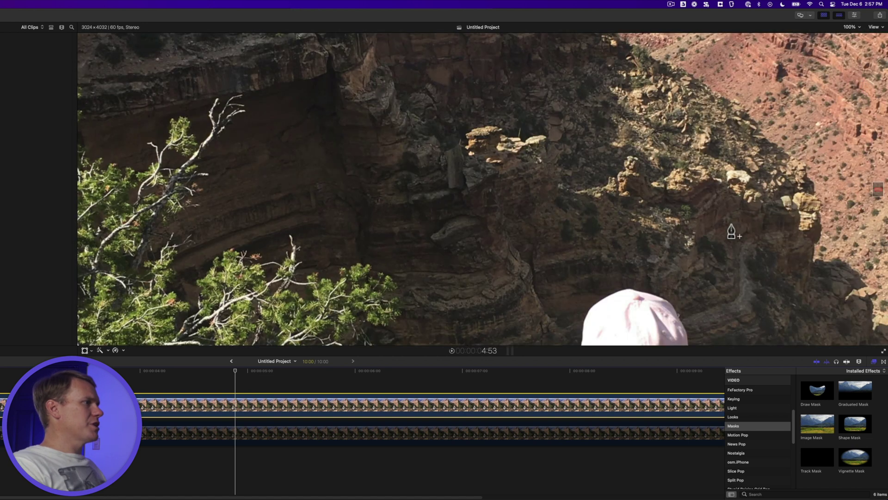
pyautogui.press('space')
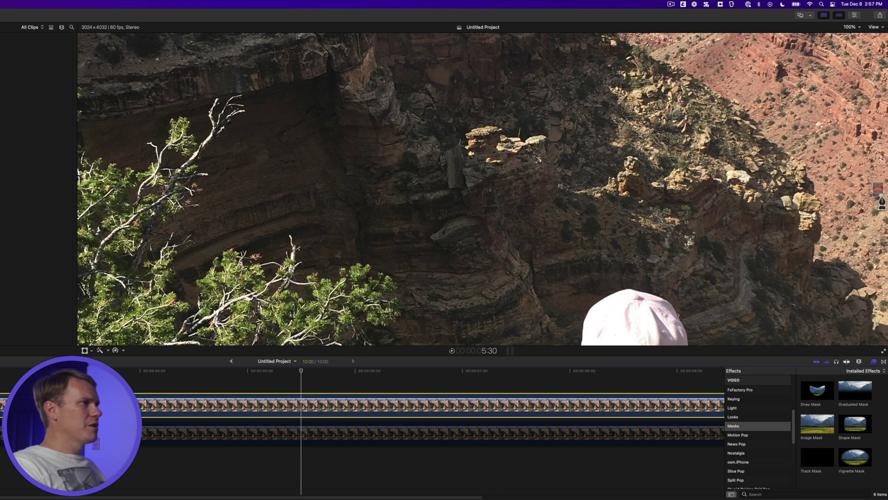
pyautogui.scroll(-5, 879, 188)
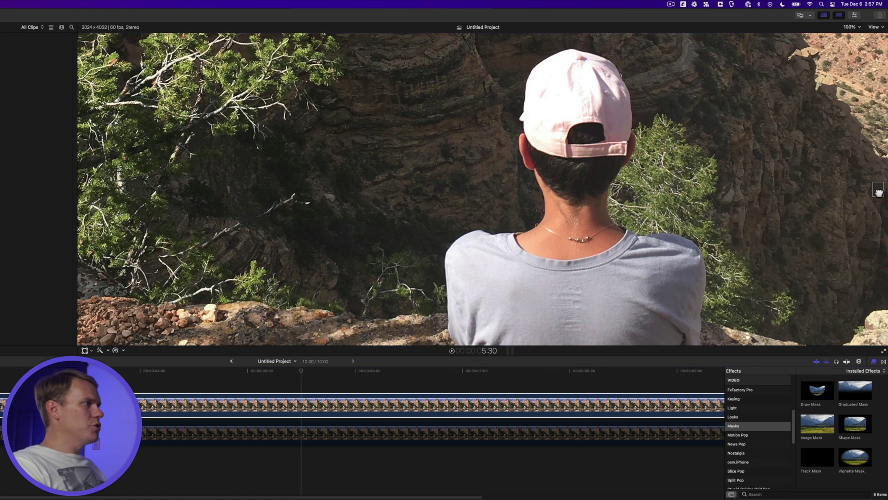
pyautogui.scroll(-3, 878, 191)
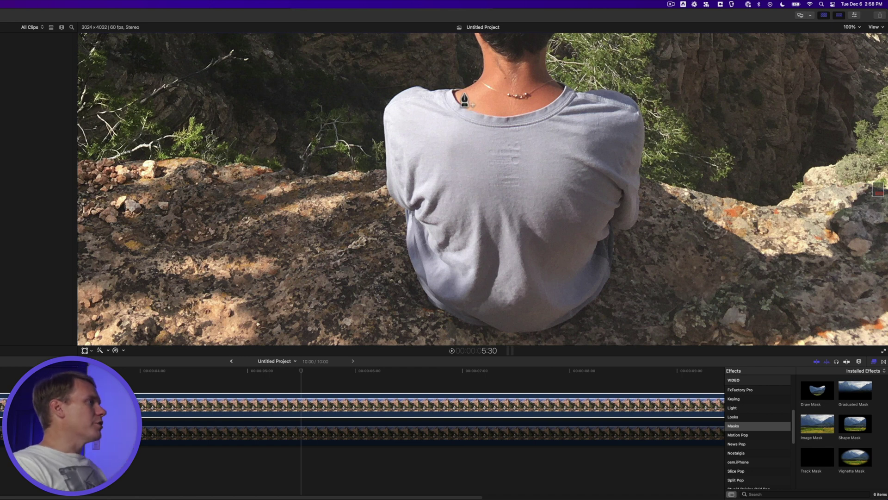
# - Trace mask points around the boy's shoulders, back and neckline, closing the shape on its first point
pyautogui.click(458, 90)
pyautogui.click(430, 91)
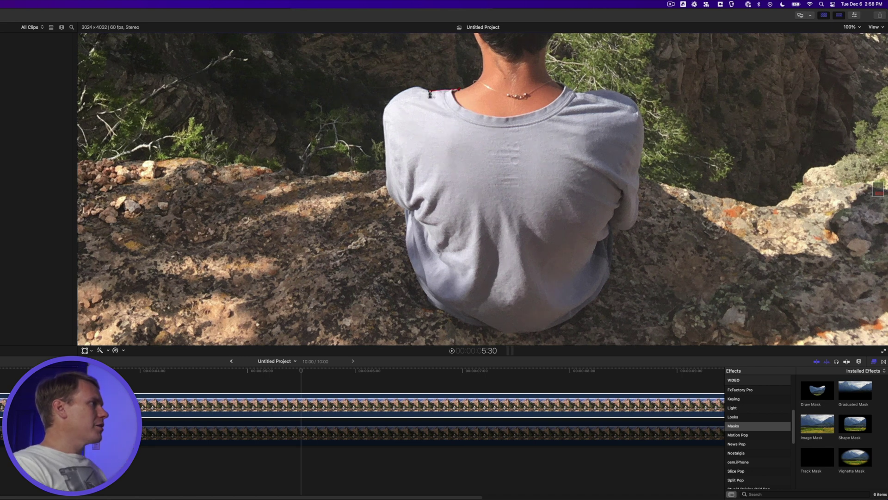
pyautogui.click(418, 86)
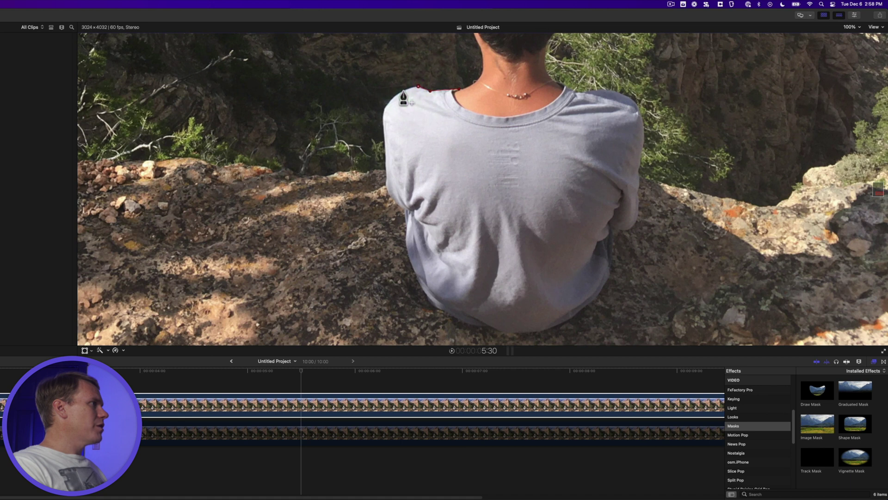
pyautogui.click(403, 90)
pyautogui.click(392, 99)
pyautogui.click(384, 110)
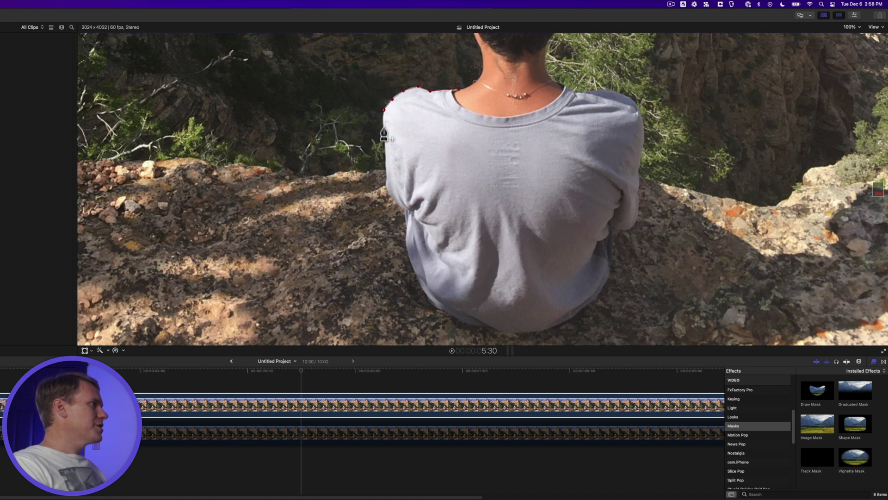
pyautogui.click(384, 126)
pyautogui.click(385, 144)
pyautogui.click(387, 179)
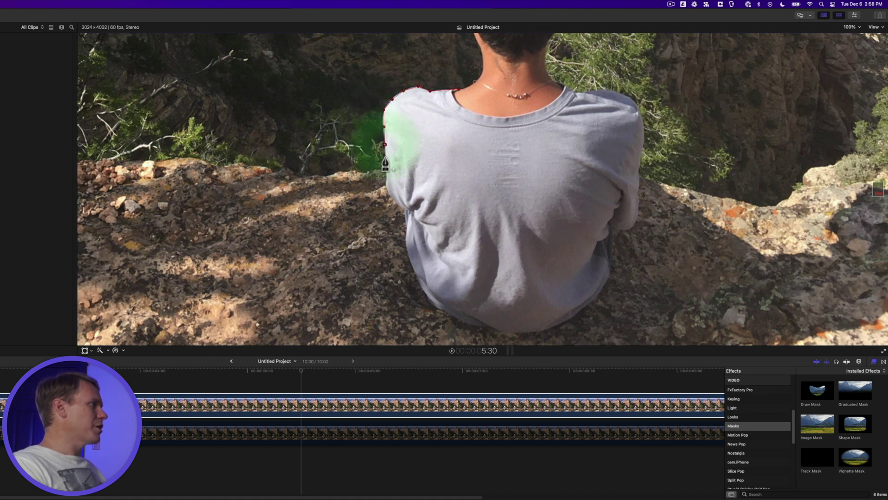
pyautogui.click(397, 203)
pyautogui.click(406, 211)
pyautogui.click(406, 236)
pyautogui.click(408, 252)
pyautogui.click(413, 267)
pyautogui.click(420, 283)
pyautogui.click(461, 320)
pyautogui.click(542, 331)
pyautogui.click(596, 300)
pyautogui.click(625, 229)
pyautogui.click(639, 195)
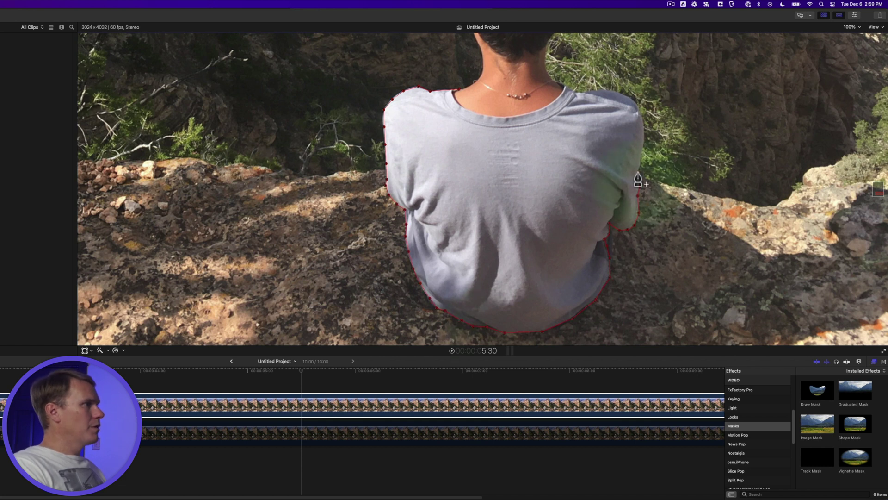
pyautogui.click(643, 137)
pyautogui.click(623, 95)
pyautogui.click(565, 85)
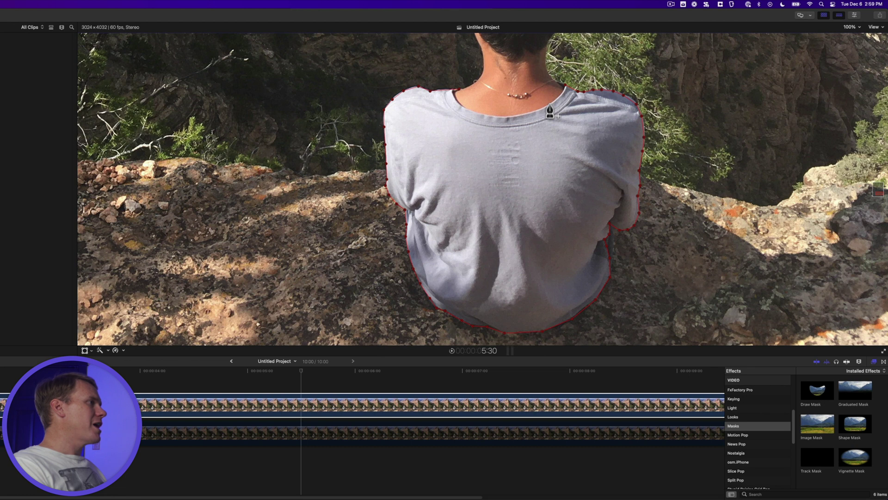
pyautogui.click(549, 105)
pyautogui.click(528, 111)
pyautogui.click(504, 117)
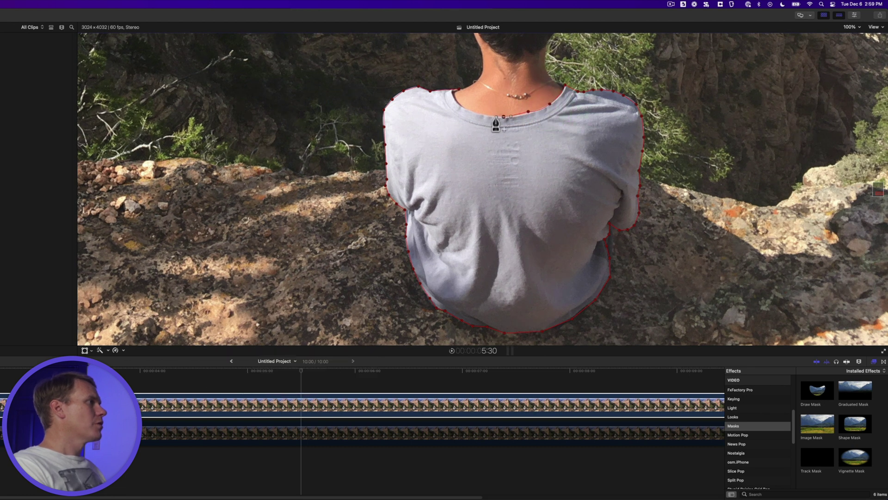
pyautogui.click(474, 112)
pyautogui.click(453, 90)
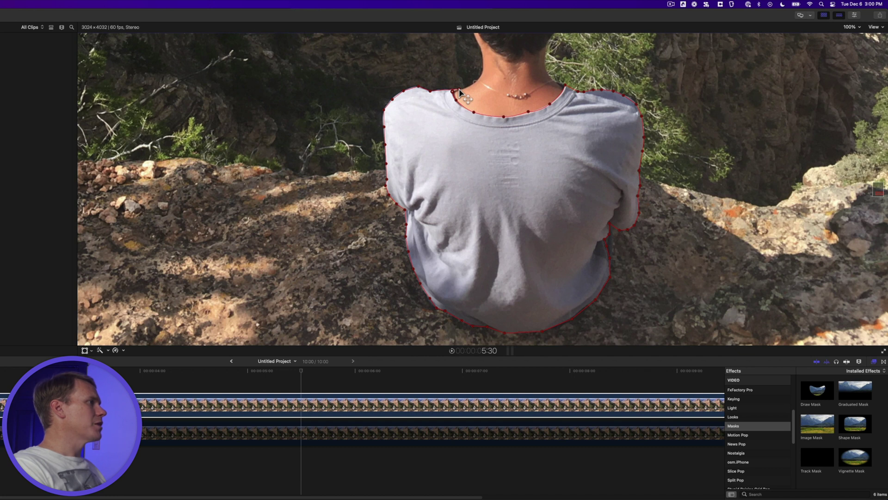
pyautogui.click(459, 90)
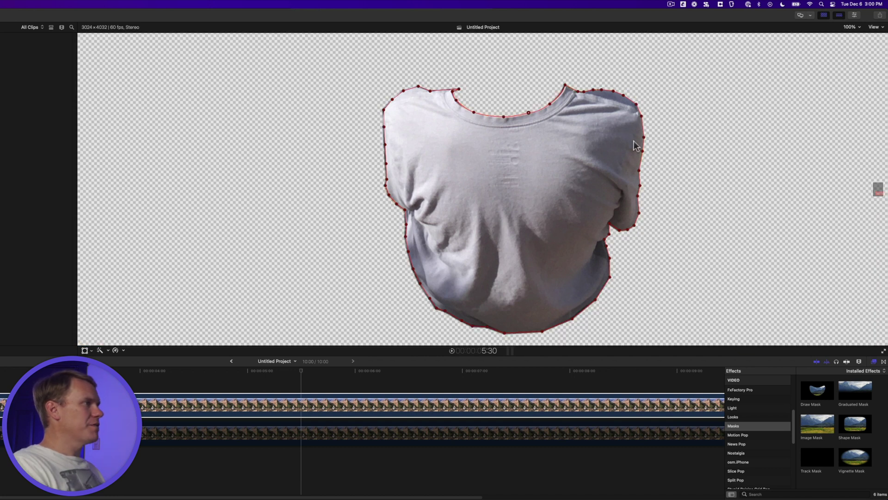
# - Set the Draw Mask Feather to 5.0 in the Inspector
pyautogui.click(855, 17)
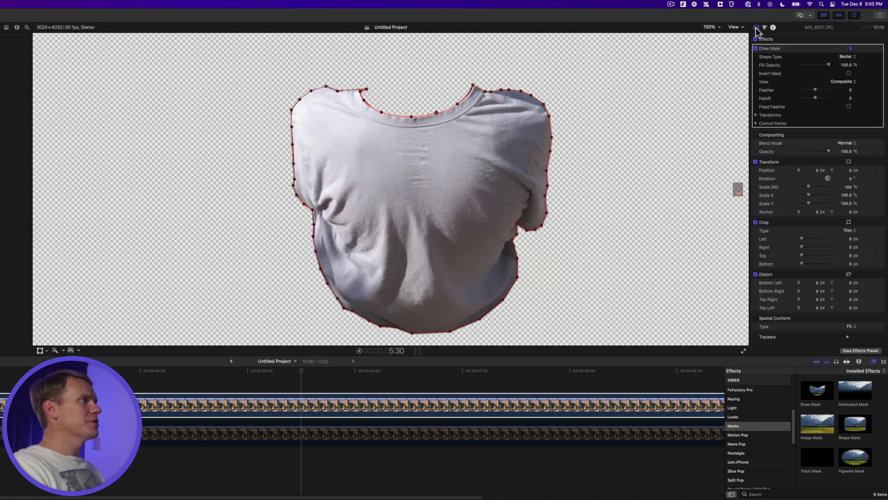
pyautogui.click(800, 49)
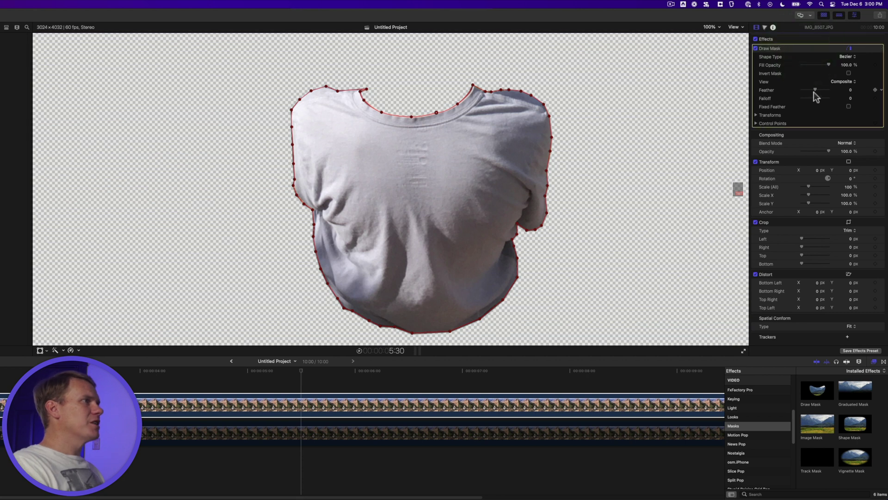
pyautogui.click(851, 90)
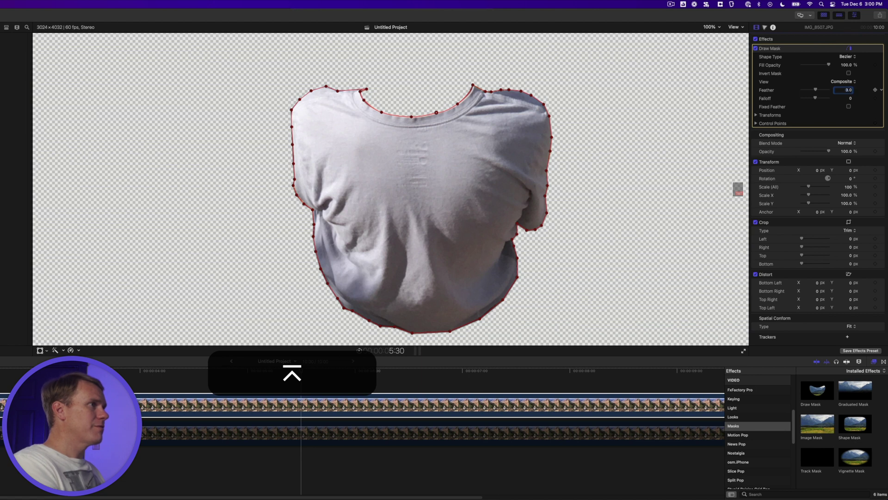
pyautogui.write('5')
pyautogui.press('Return')
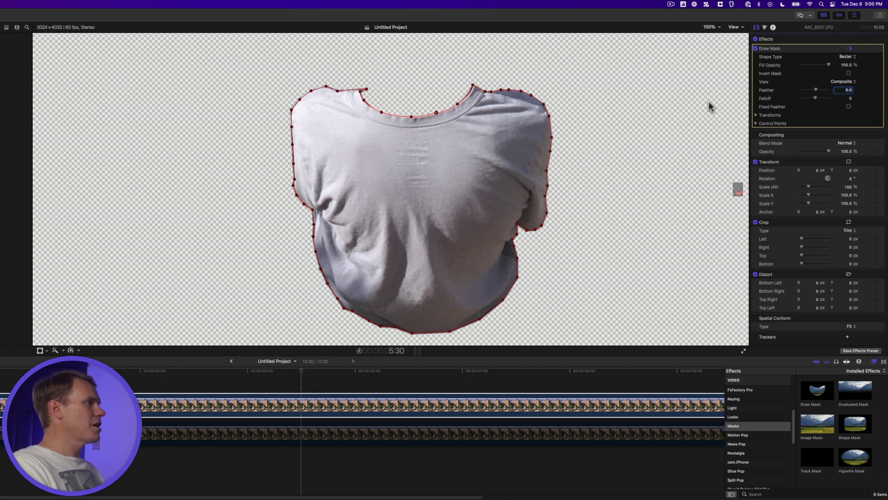
pyautogui.click(294, 402)
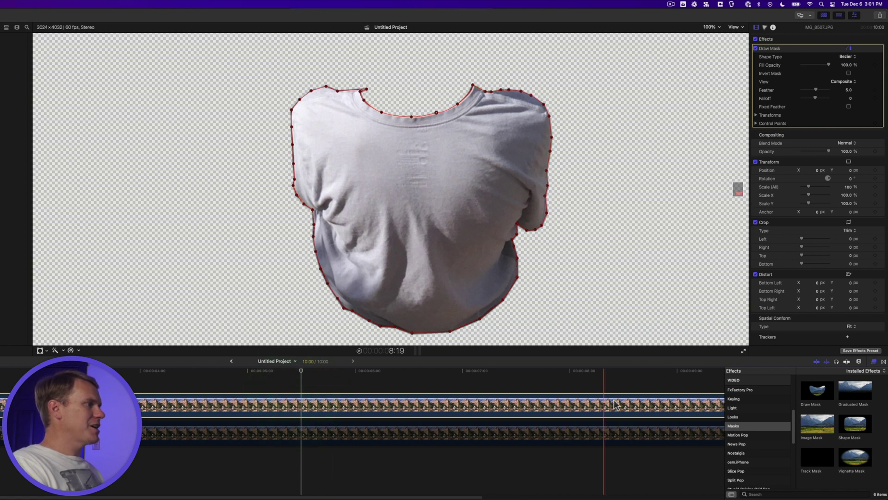
# - Drag the Color Board's Global saturation puck down to -100% to turn the shirt grey
pyautogui.click(765, 28)
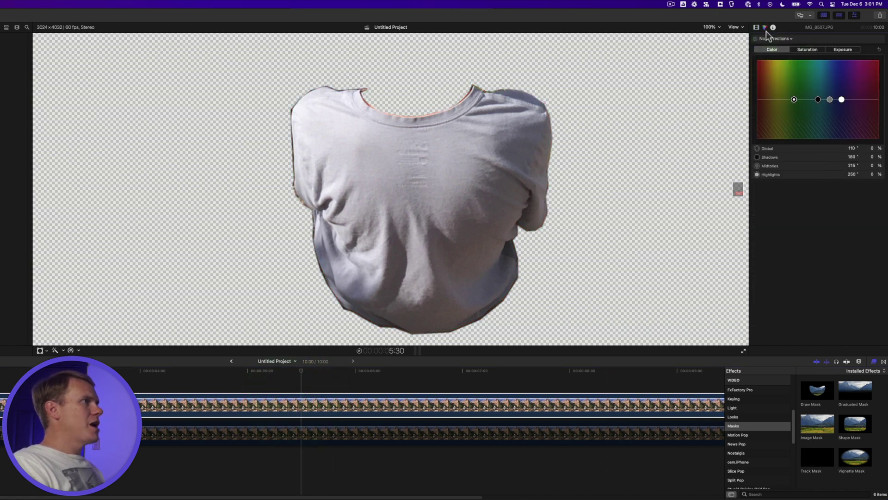
pyautogui.click(814, 50)
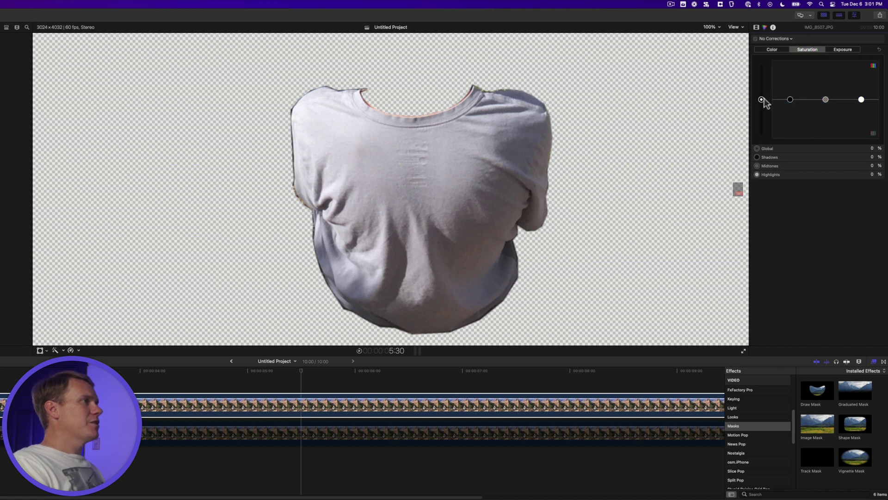
pyautogui.moveTo(762, 100); pyautogui.dragTo(762, 149)
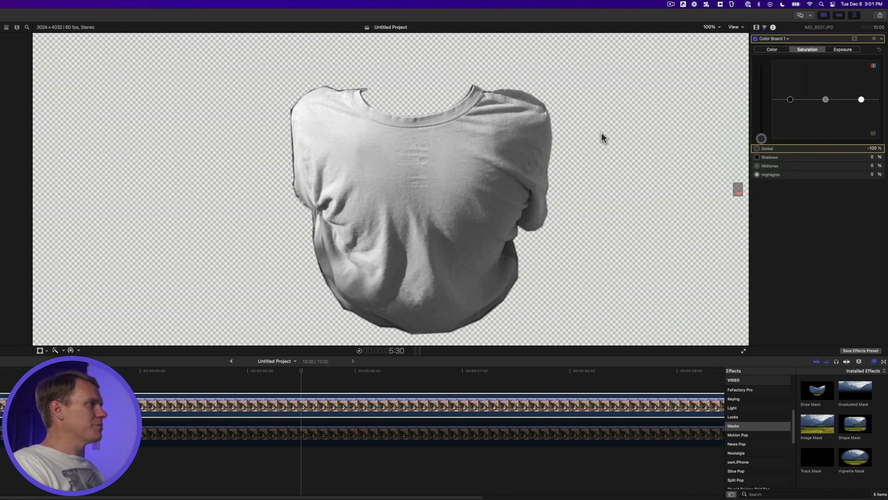
pyautogui.click(777, 365)
# - Apply the Colorize effect from the Color category to the shirt clip
pyautogui.scroll(8, 766, 416)
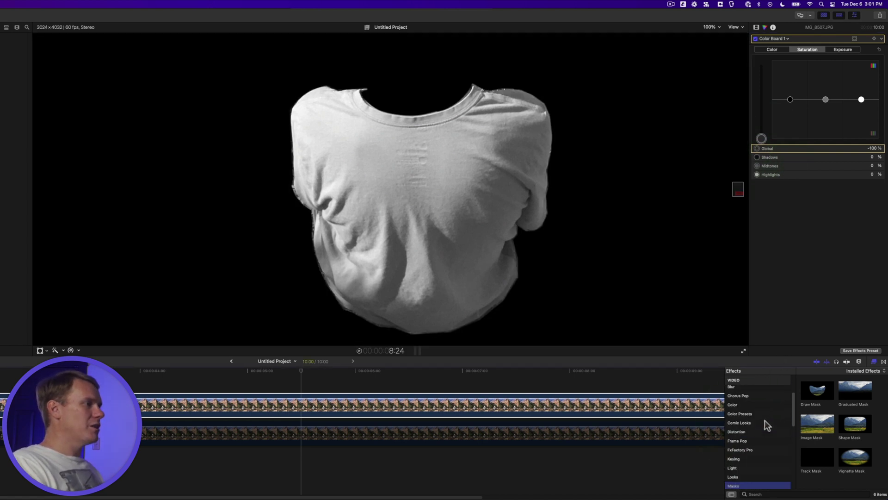
pyautogui.click(754, 440)
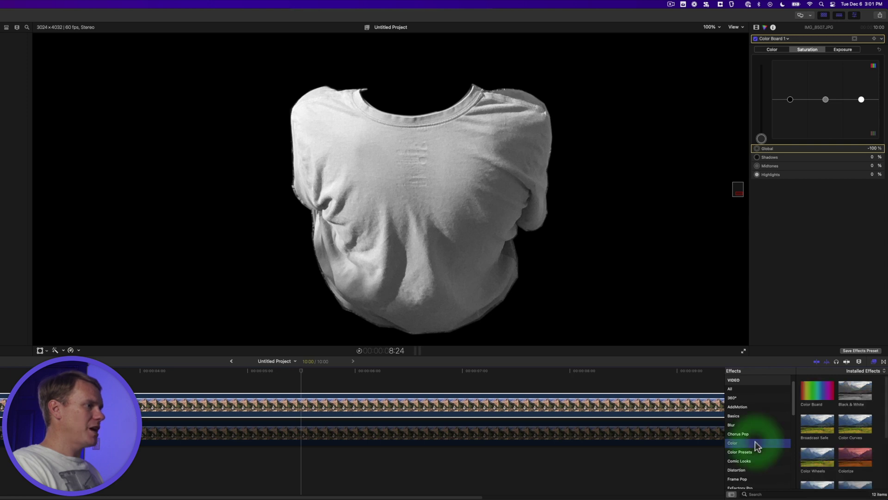
pyautogui.moveTo(855, 460); pyautogui.dragTo(424, 413)
pyautogui.click(757, 28)
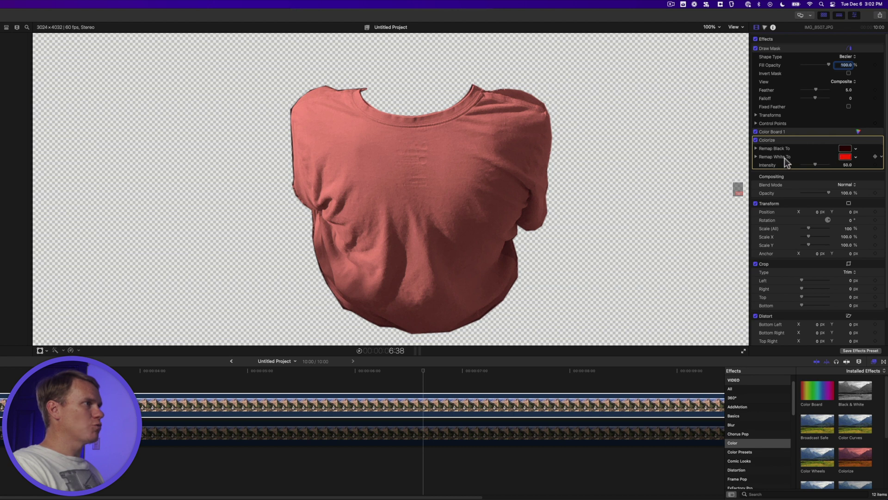
# - Set Colorize's Remap Black To green and Remap White To yellow-green
pyautogui.click(845, 148)
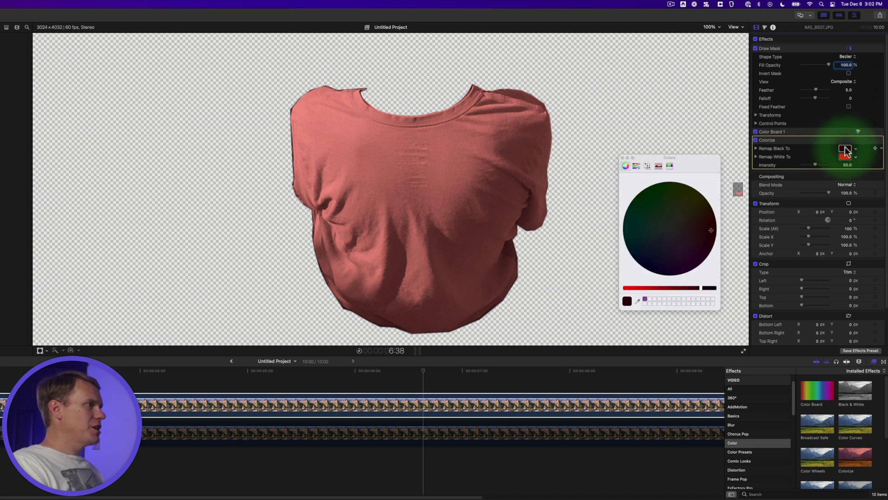
pyautogui.moveTo(663, 289); pyautogui.dragTo(647, 289)
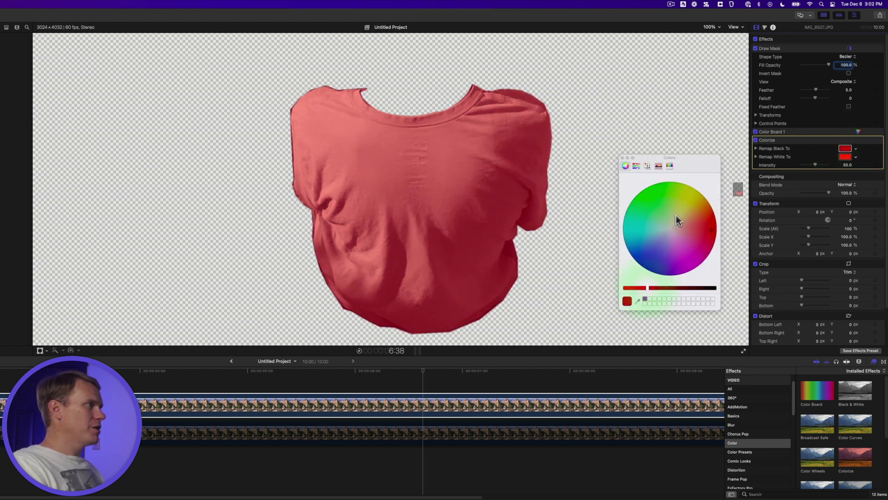
pyautogui.click(666, 202)
pyautogui.click(663, 199)
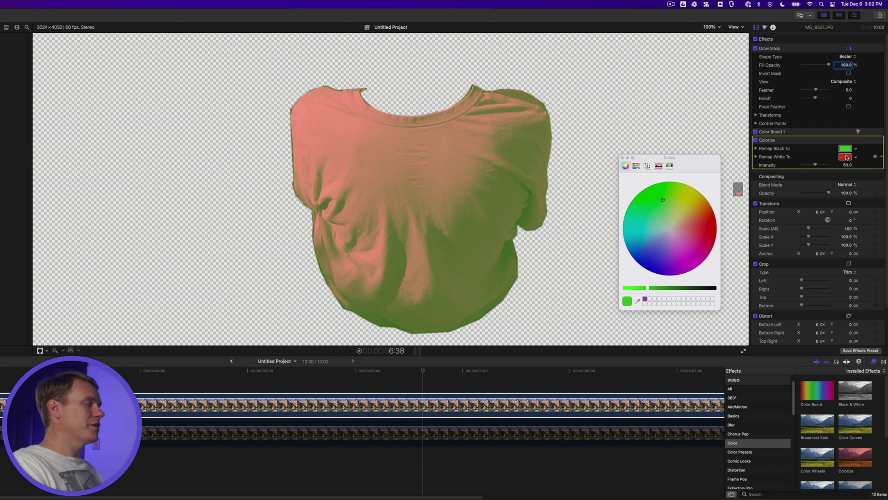
pyautogui.click(847, 157)
pyautogui.moveTo(707, 215); pyautogui.dragTo(686, 203)
# - Re-enable the lower canyon clip so the rocky background returns, then fit the photo in the viewer
pyautogui.click(623, 158)
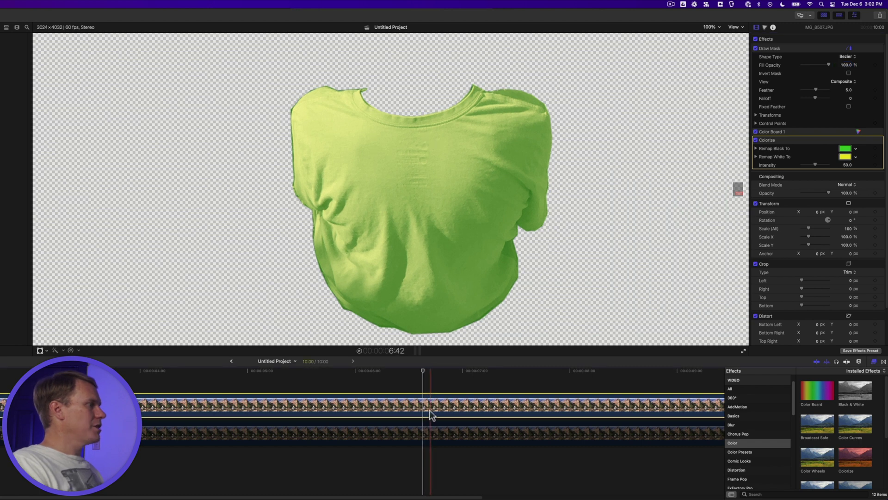
pyautogui.click(426, 433)
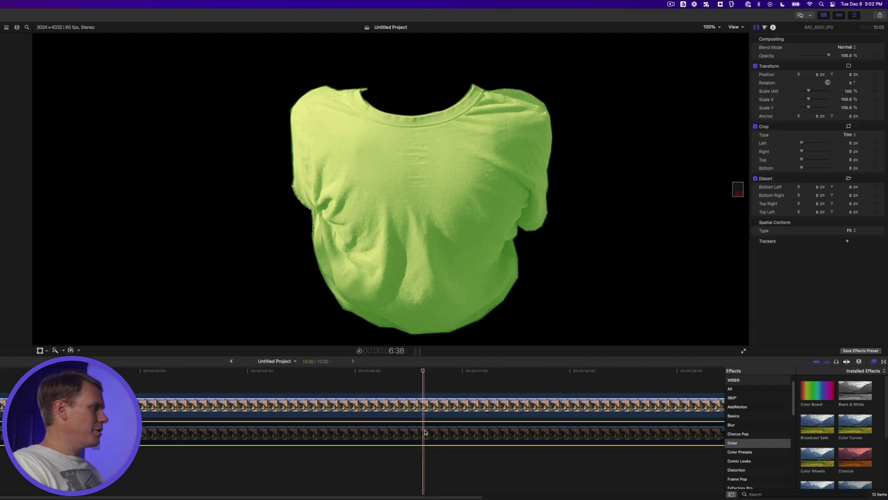
pyautogui.press('v')
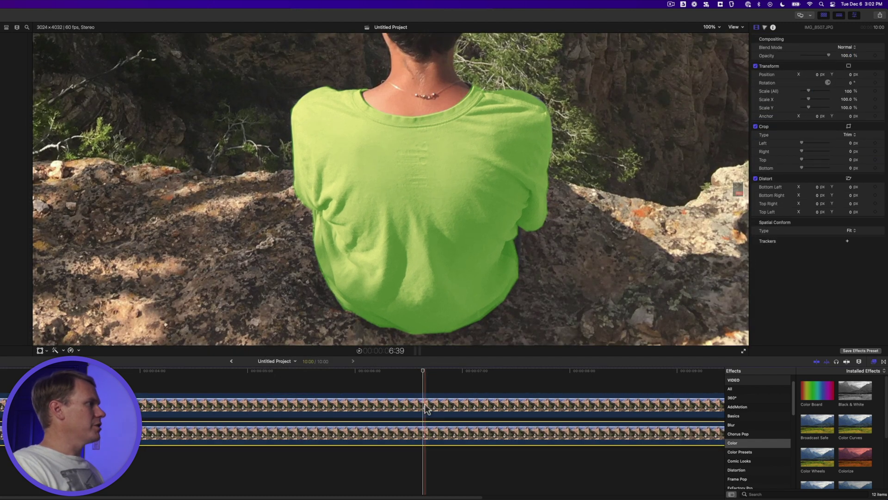
pyautogui.click(491, 176)
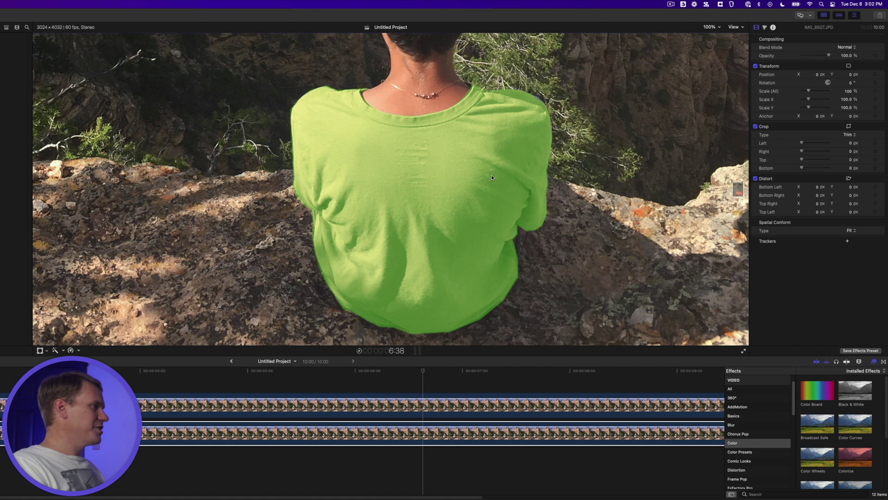
pyautogui.hotkey('shift', 'z')
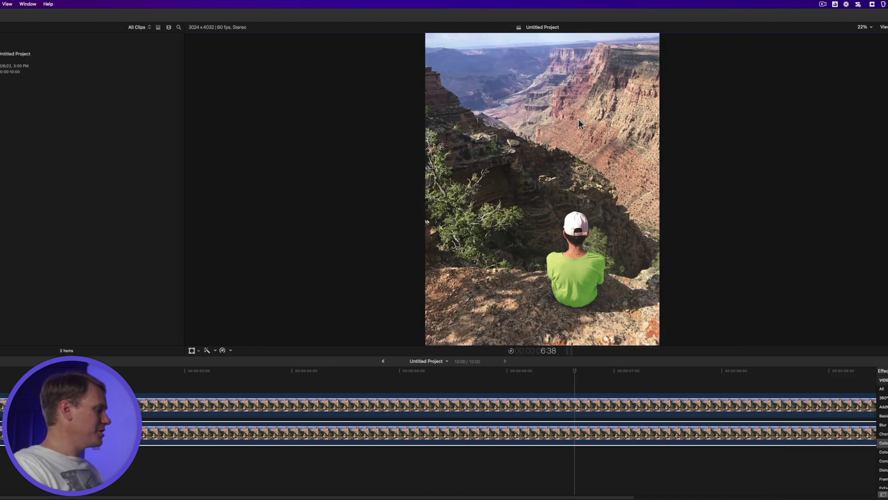
# - Search Pexels for 'clouds' and download the first bright blue-sky cloud photo
pyautogui.press('super+Tab')
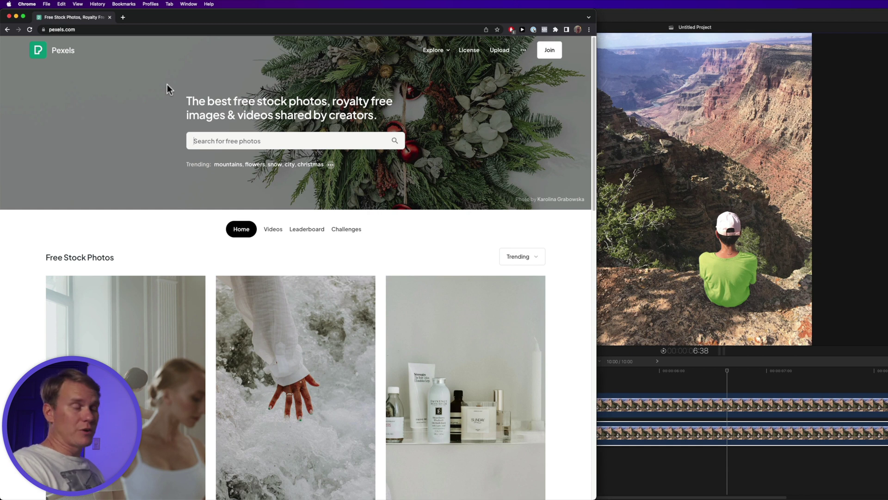
pyautogui.click(227, 144)
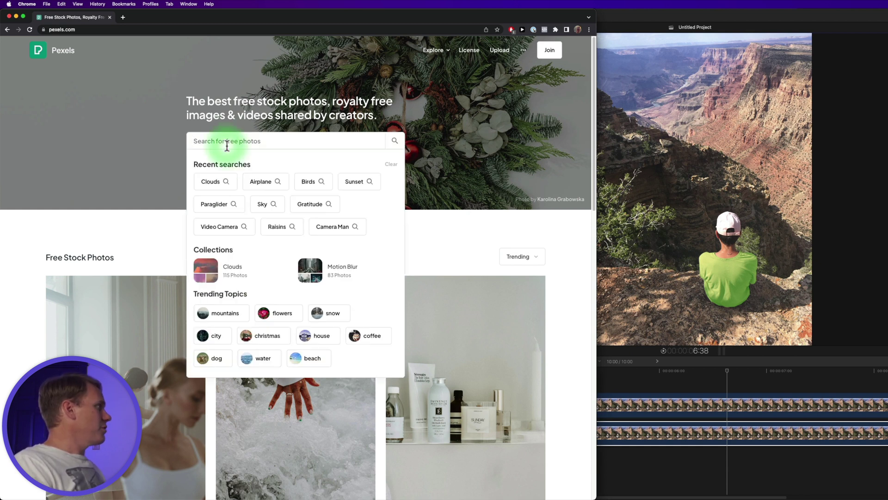
pyautogui.click(139, 134)
pyautogui.click(235, 140)
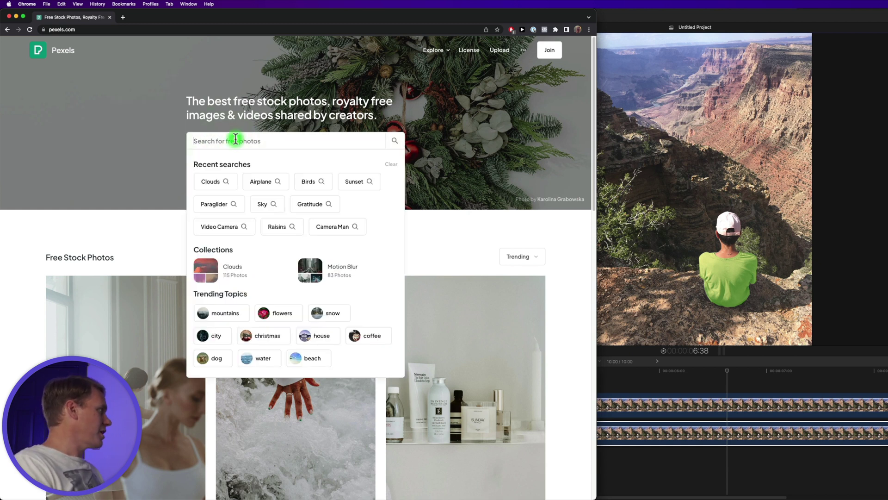
pyautogui.write('clouds')
pyautogui.press('Return')
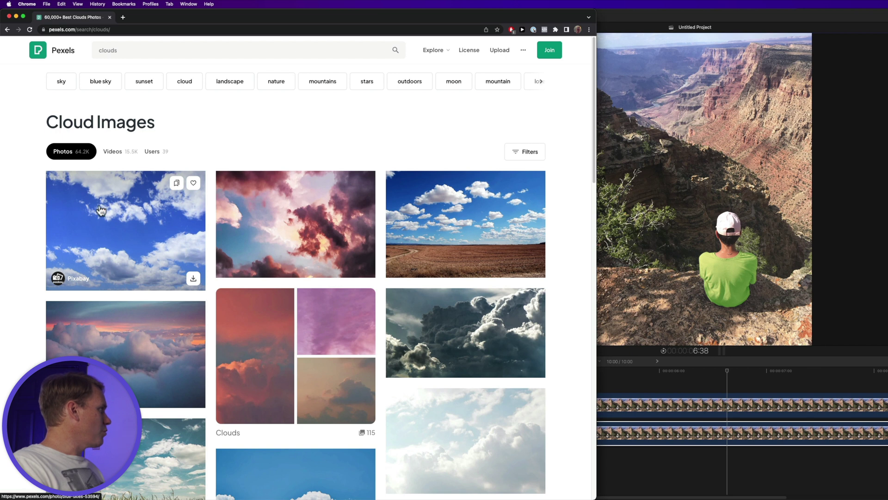
pyautogui.click(193, 279)
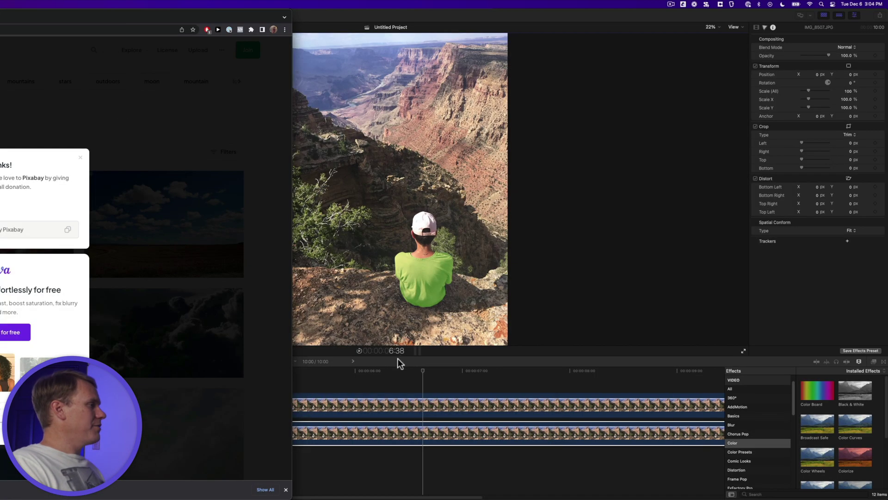
# - Drag pexels-pixabay-53594.jpg from Finder's Downloads onto the timeline above the canyon clips
pyautogui.click(398, 358)
pyautogui.press('cmd+Tab')
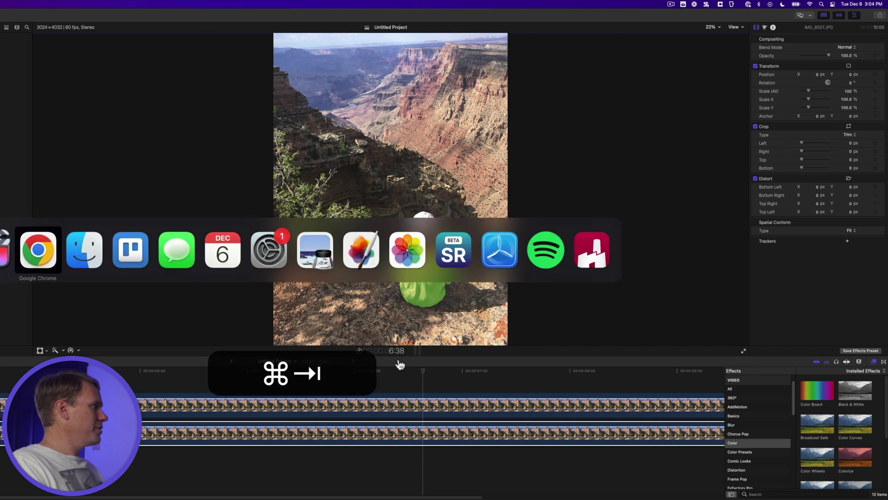
pyautogui.press('cmd+Tab')
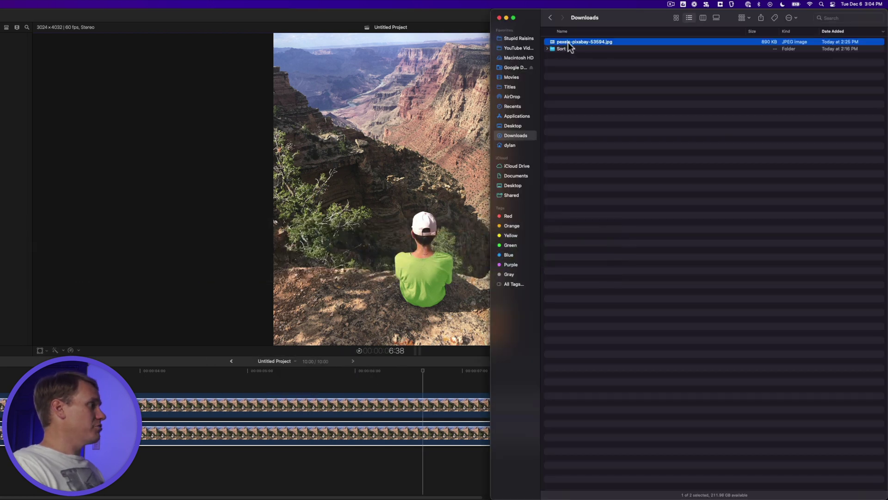
pyautogui.moveTo(568, 43); pyautogui.dragTo(226, 381)
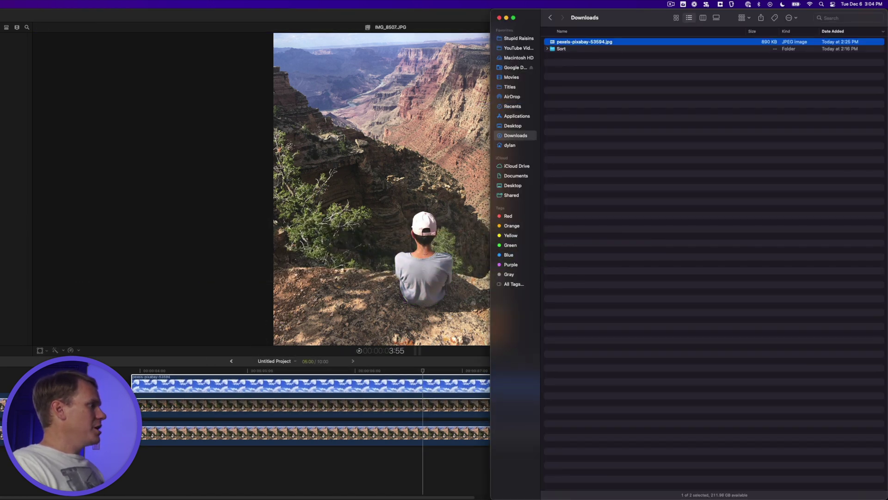
pyautogui.click(410, 400)
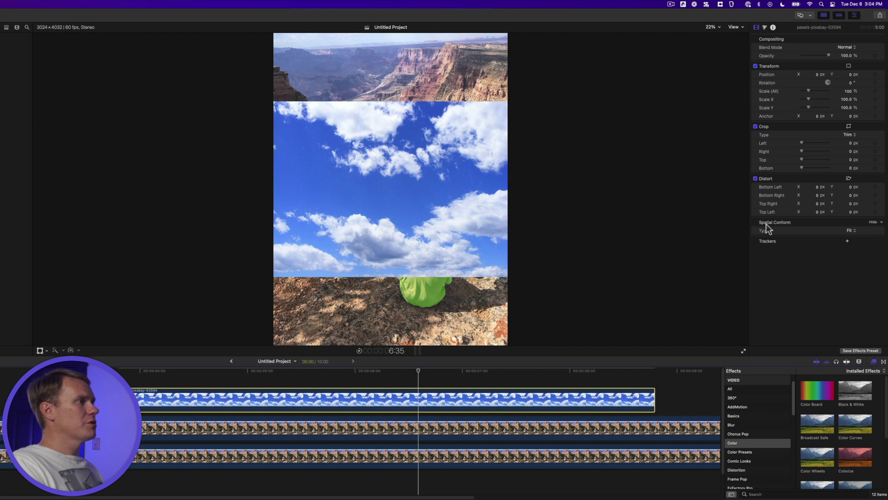
# - Set the cloud clip's Spatial Conform Type to None and reselect the clip
pyautogui.click(851, 231)
pyautogui.click(855, 246)
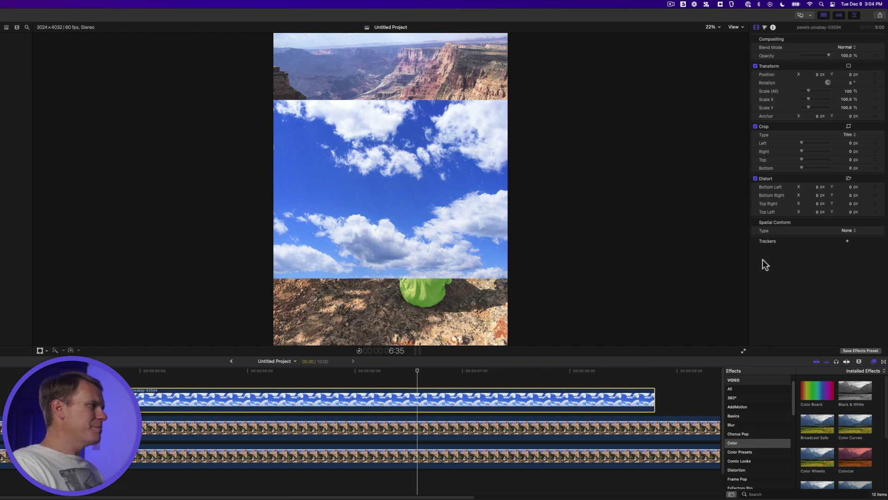
pyautogui.click(413, 381)
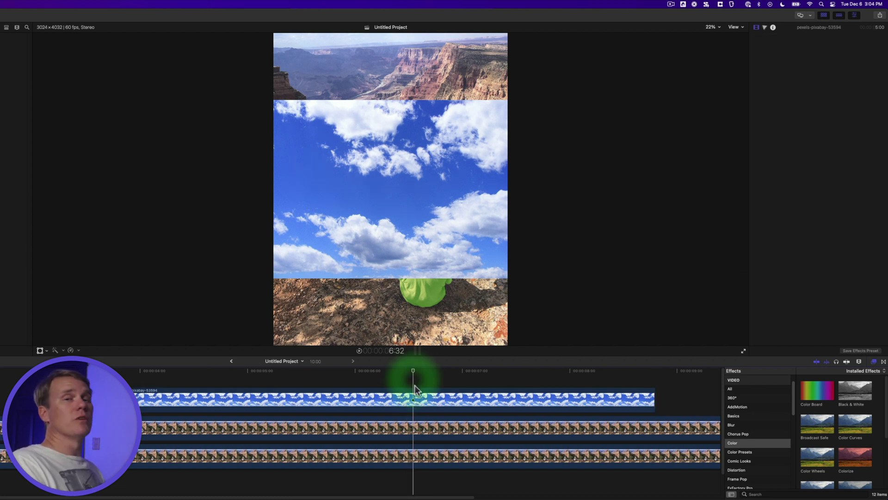
pyautogui.click(415, 398)
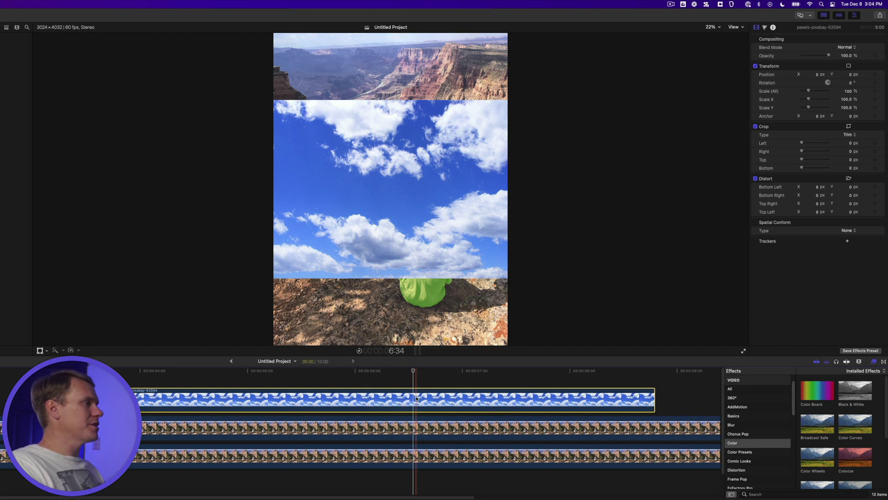
pyautogui.click(421, 397)
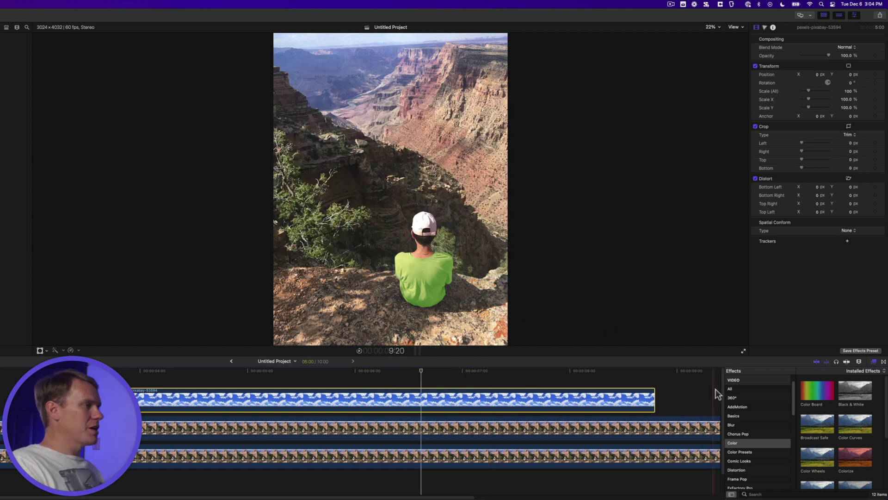
# - Apply the Keyer effect from the Keying category to the cloud clip
pyautogui.scroll(-2, 769, 428)
pyautogui.scroll(-6, 769, 427)
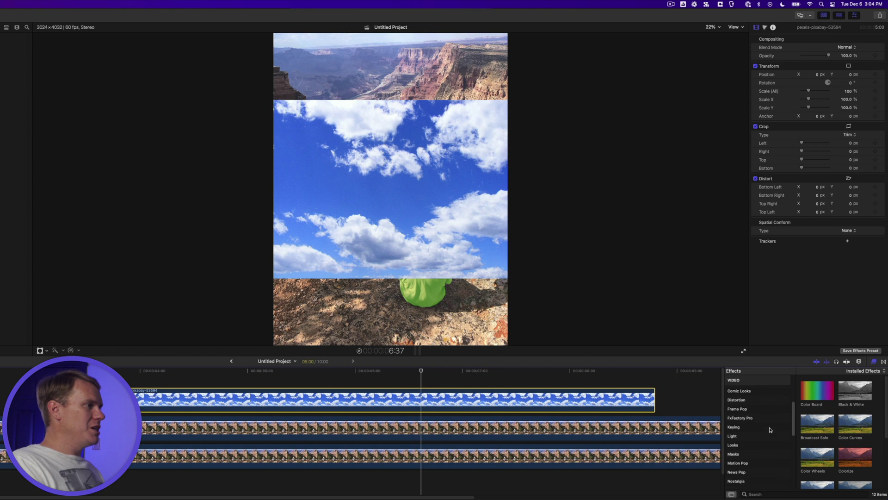
pyautogui.click(772, 427)
pyautogui.moveTo(815, 391); pyautogui.dragTo(411, 397)
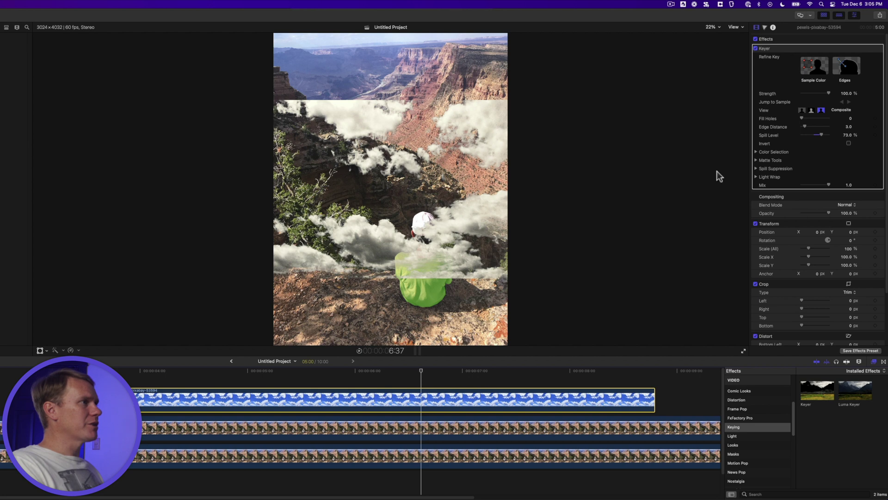
# - Set the cloud clip's blend mode to Screen and its opacity to 95%
pyautogui.click(805, 203)
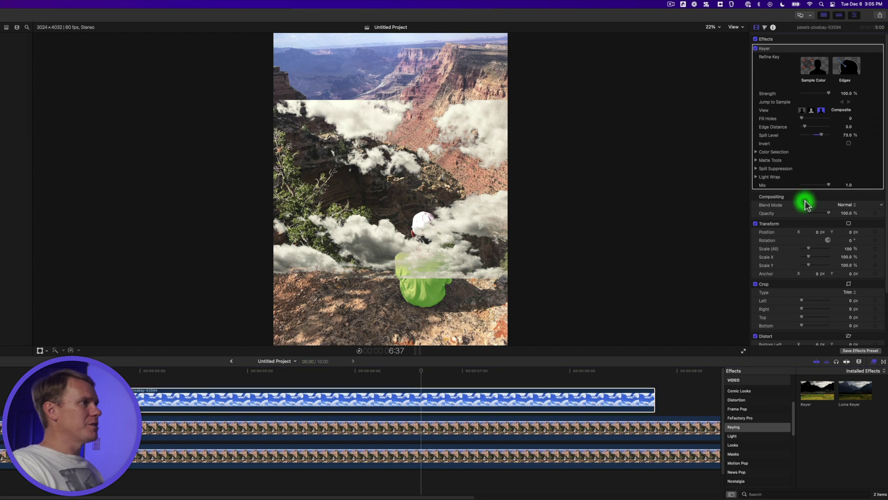
pyautogui.click(848, 205)
pyautogui.click(854, 274)
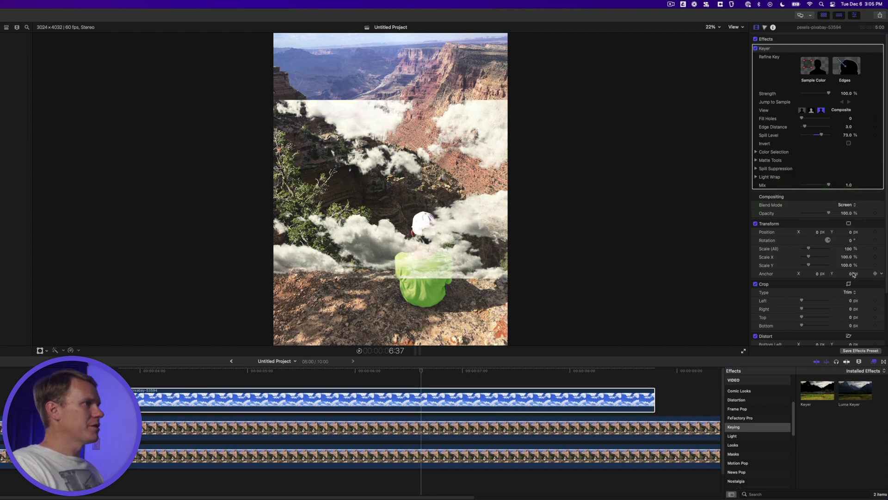
pyautogui.click(849, 213)
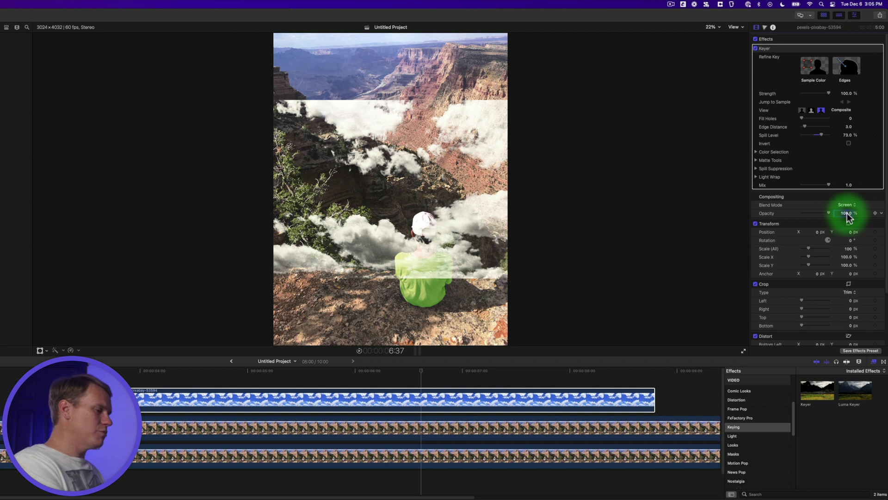
pyautogui.write('95')
pyautogui.press('Return')
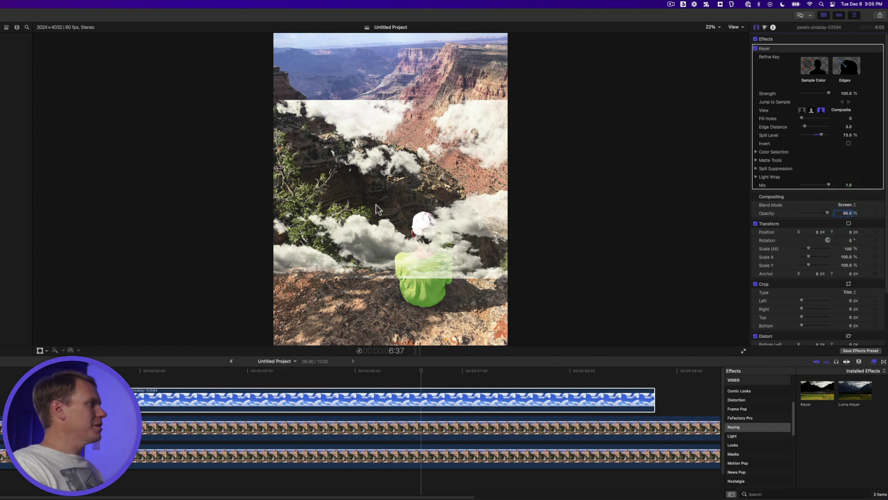
pyautogui.rightClick(369, 172)
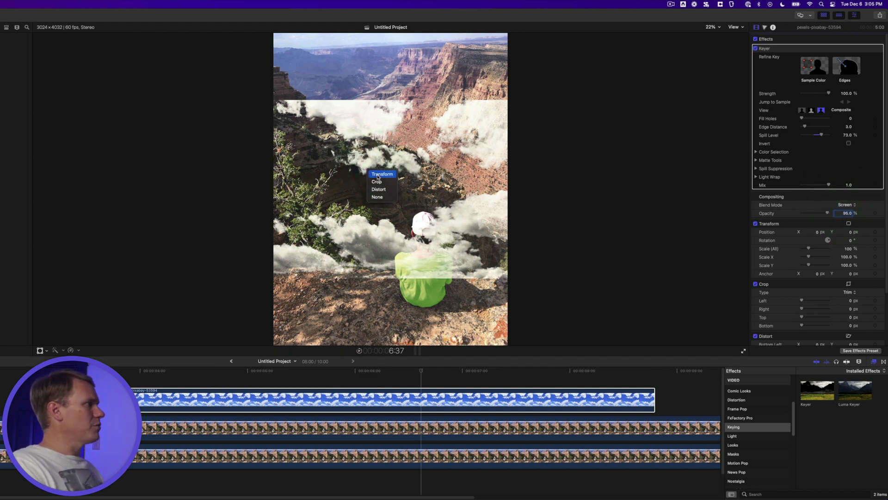
# - Move the cloud overlay up, scale it to about 117% and rotate it 9°
pyautogui.click(378, 175)
pyautogui.moveTo(391, 190); pyautogui.dragTo(389, 121)
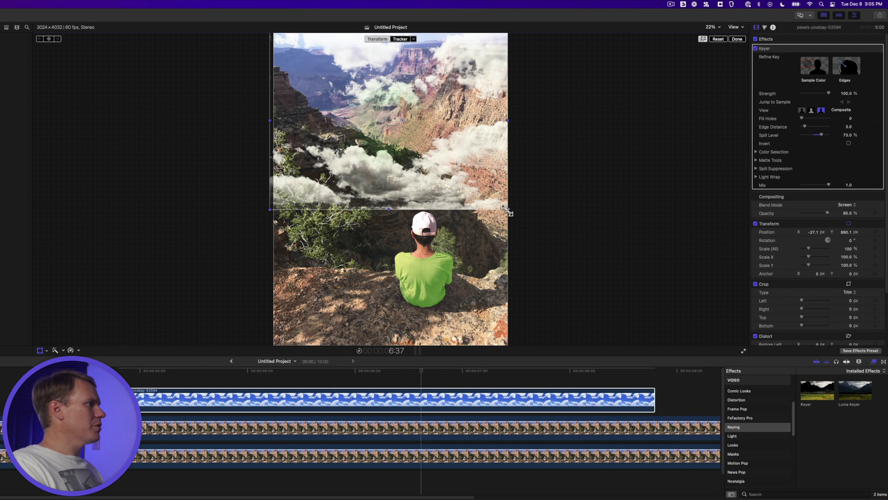
pyautogui.moveTo(507, 210); pyautogui.dragTo(521, 225)
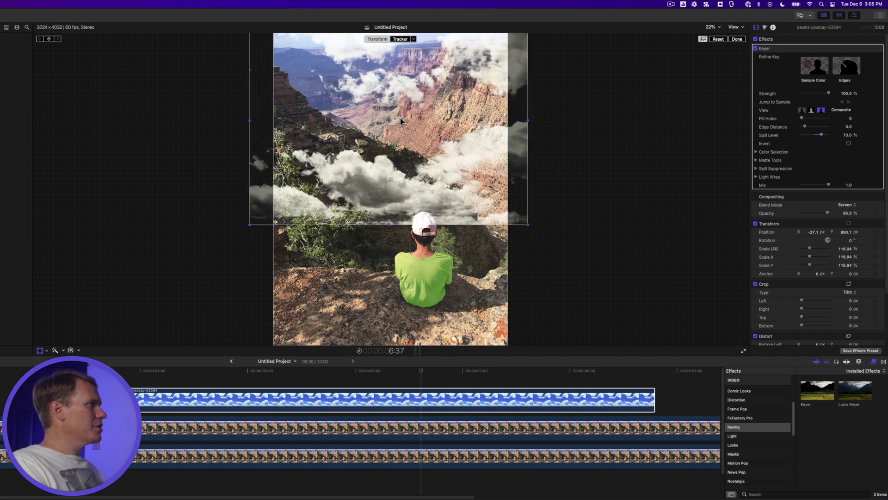
pyautogui.moveTo(401, 121)
pyautogui.mouseDown()
pyautogui.moveTo(400, 134)
pyautogui.moveTo(402, 124)
pyautogui.mouseUp()
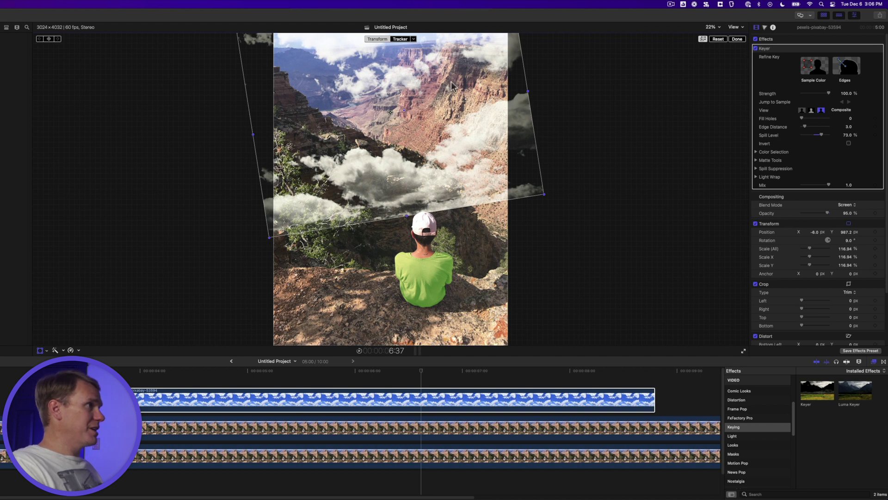
pyautogui.click(737, 39)
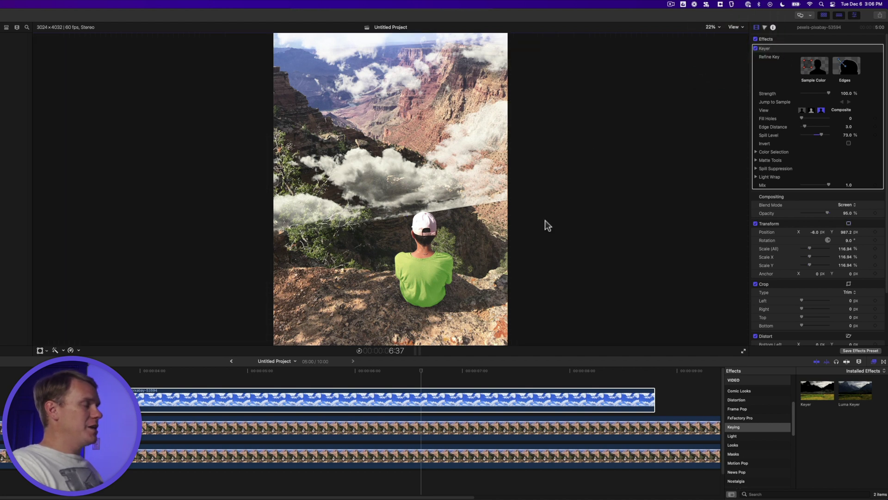
# - Crop about 1146 px off the bottom of the cloud clip and preview the result
pyautogui.scroll(-3, 826, 234)
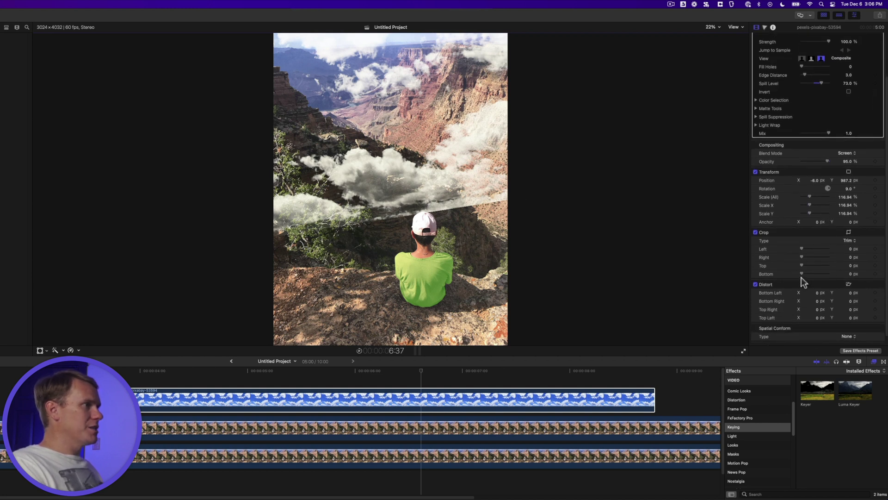
pyautogui.moveTo(802, 273); pyautogui.dragTo(816, 273)
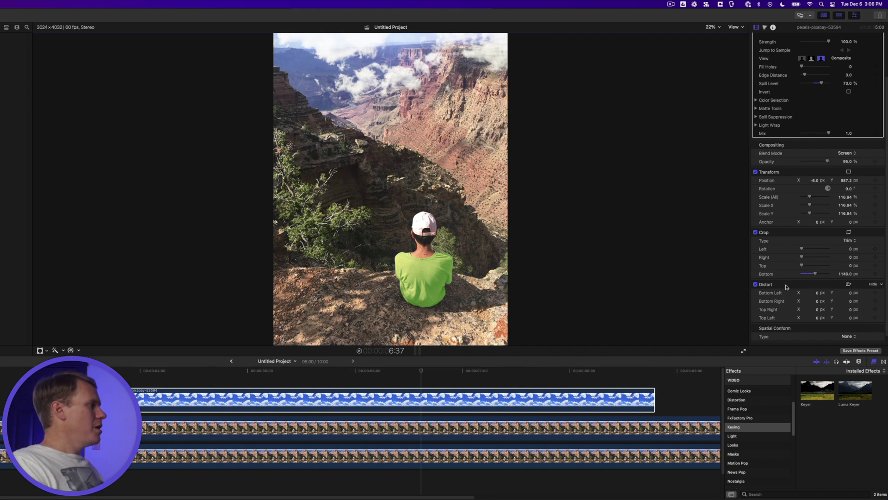
pyautogui.click(396, 376)
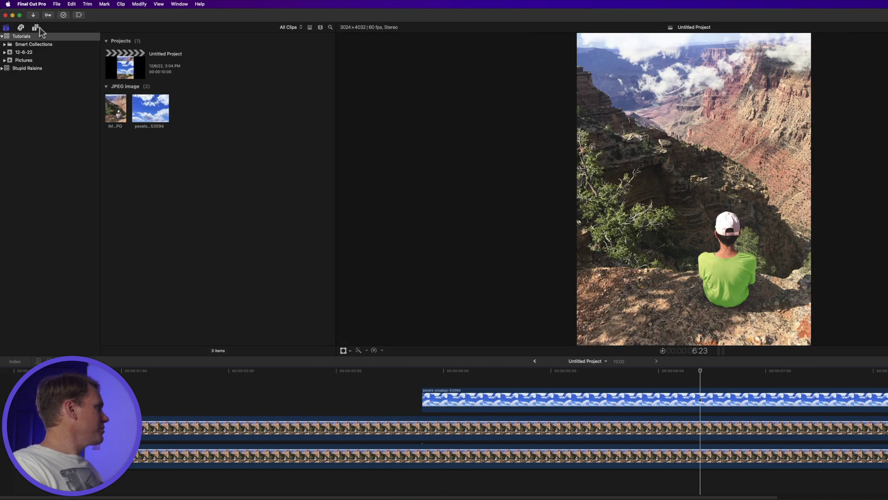
# - Place the Build In/Out 'Custom' title above the canyon clips
pyautogui.click(35, 27)
pyautogui.click(49, 101)
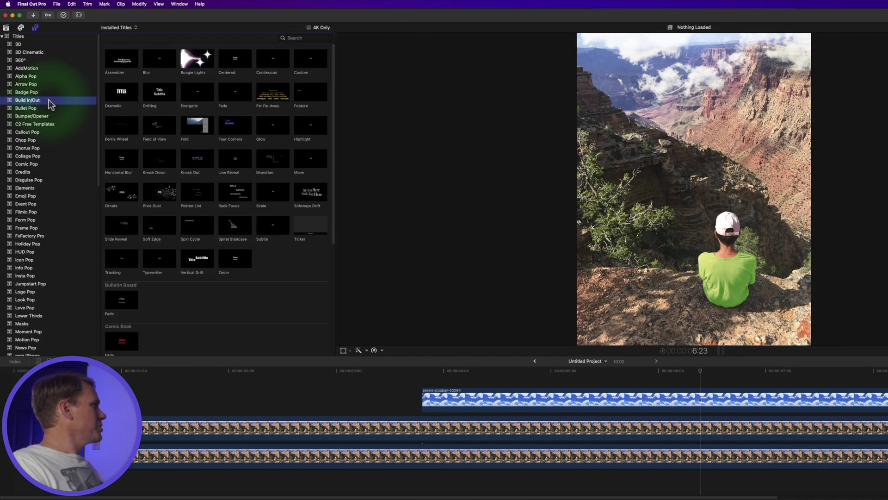
pyautogui.click(309, 64)
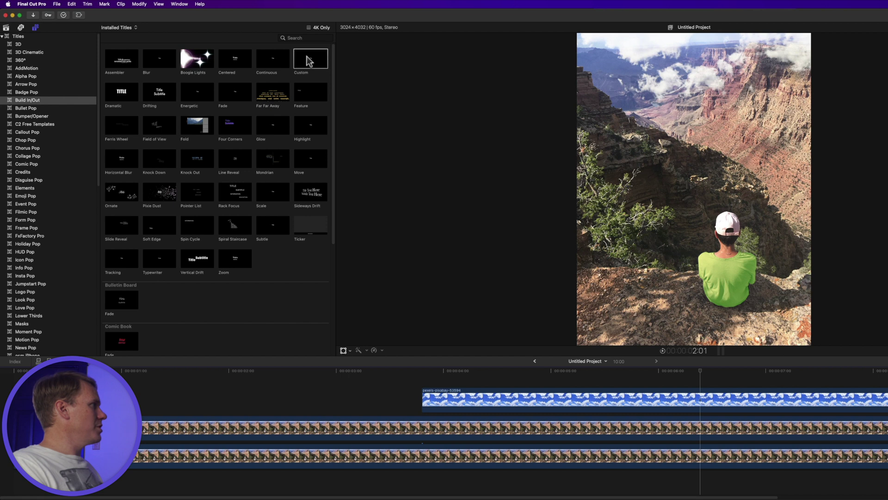
pyautogui.moveTo(309, 62); pyautogui.dragTo(427, 380)
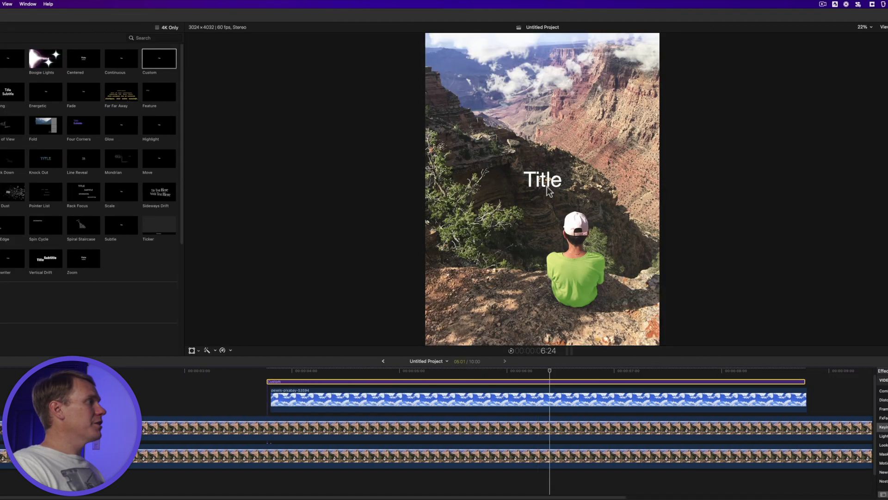
# - Replace the placeholder text with 'Grand' and 'Canyon' on two lines
pyautogui.doubleClick(547, 182)
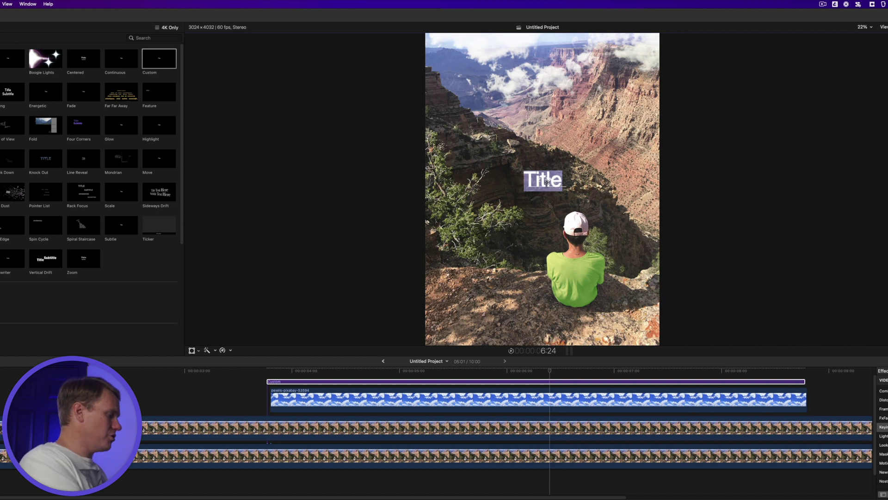
pyautogui.write('Grand')
pyautogui.press('Return')
pyautogui.write('Canyon')
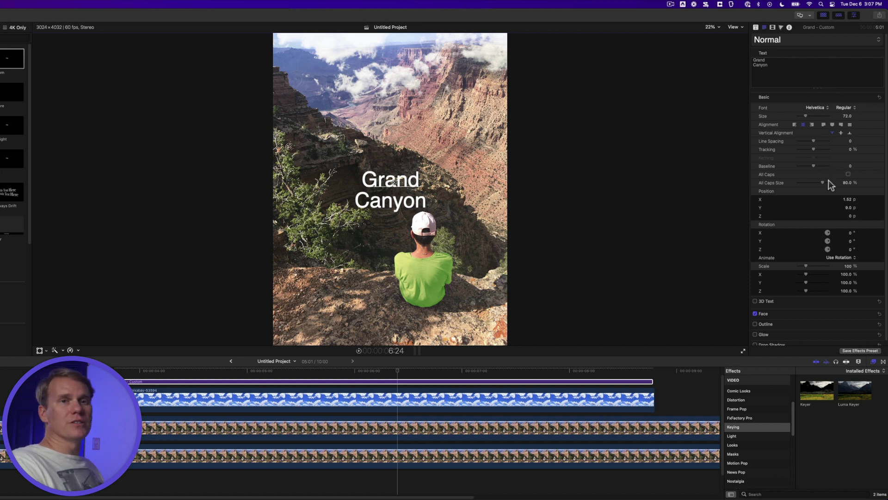
# - Set the title font to High Tide at size 91
pyautogui.click(823, 109)
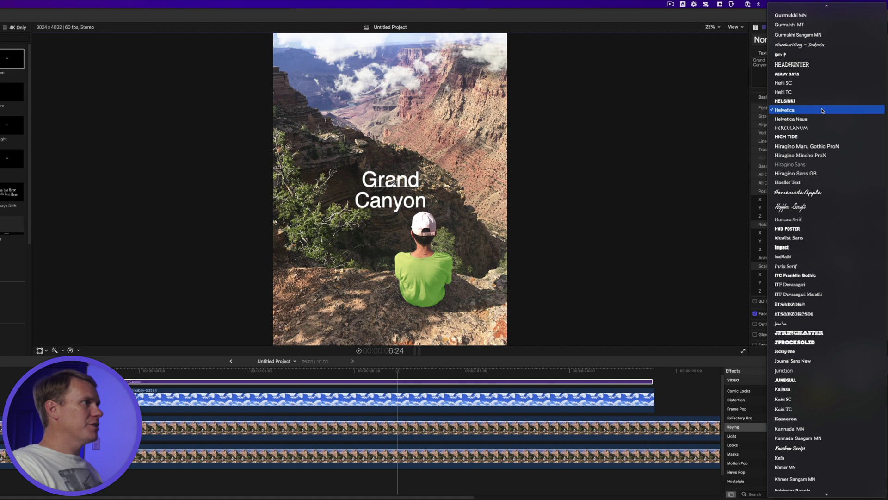
pyautogui.click(802, 137)
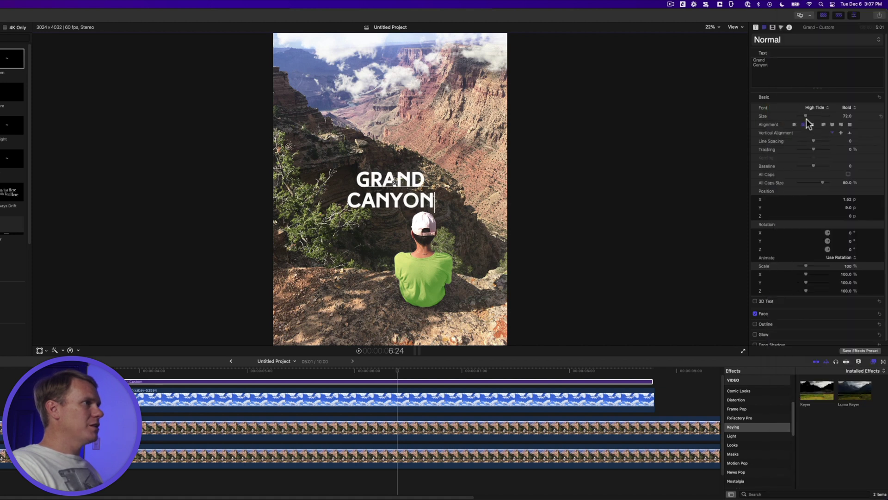
pyautogui.moveTo(804, 118); pyautogui.dragTo(807, 115)
pyautogui.press('super+z')
# - Left-align both title lines and position the title in the bottom-left of the frame
pyautogui.doubleClick(790, 69)
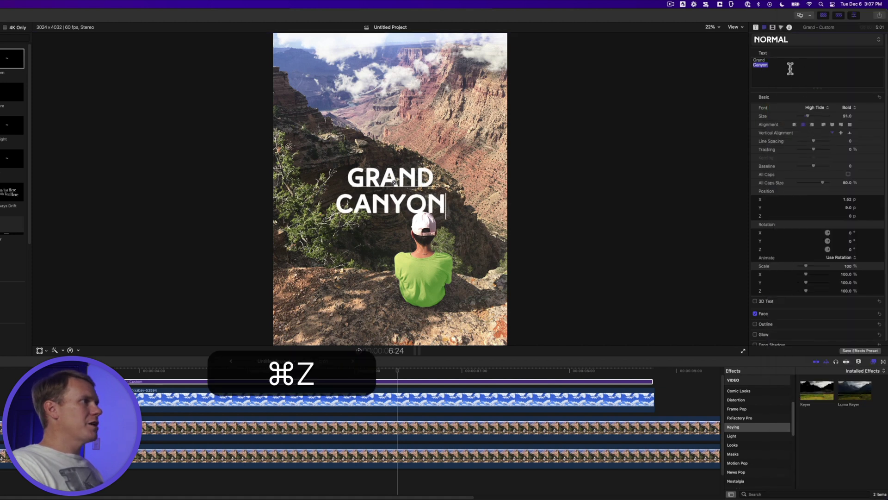
pyautogui.moveTo(791, 68); pyautogui.dragTo(755, 58)
pyautogui.click(794, 125)
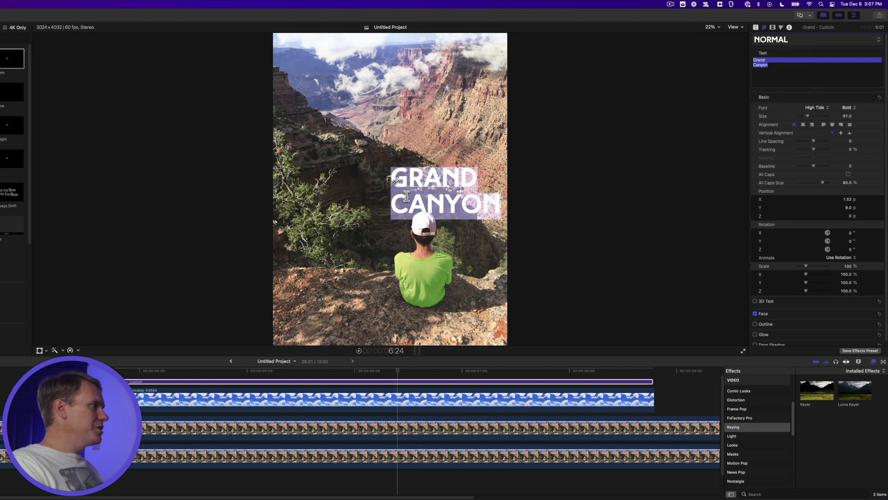
pyautogui.click(383, 195)
pyautogui.moveTo(395, 183); pyautogui.dragTo(288, 299)
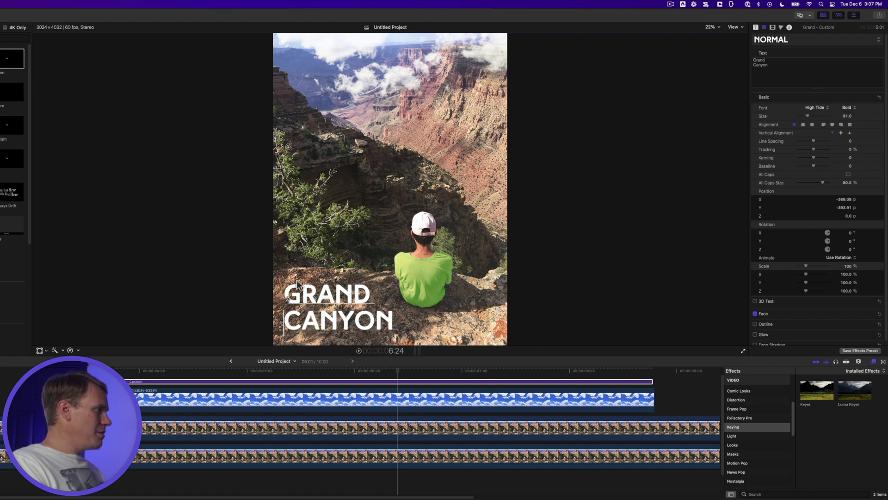
pyautogui.press('super+z')
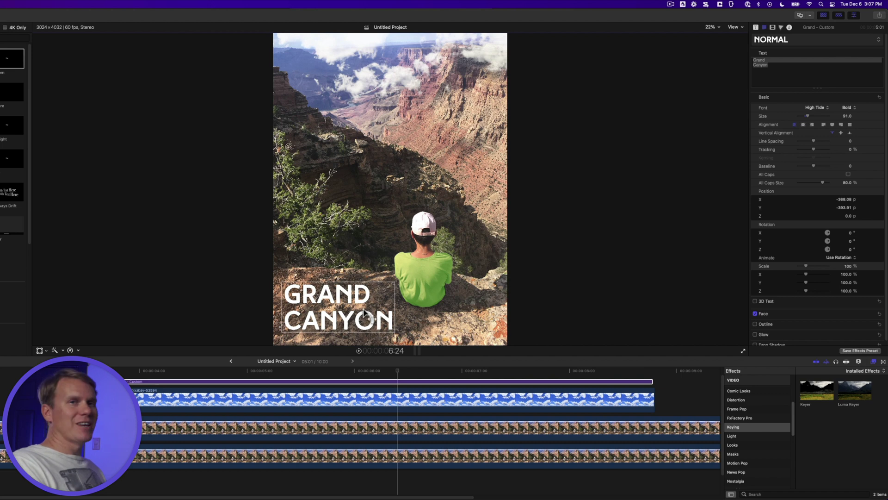
# - Change the Grand Canyon title's face colour from white to bright yellow
pyautogui.click(872, 313)
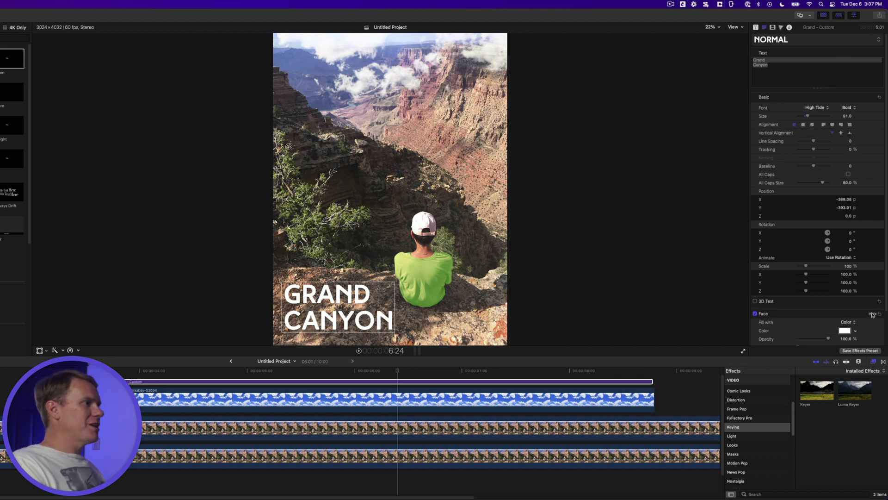
pyautogui.scroll(-2, 857, 279)
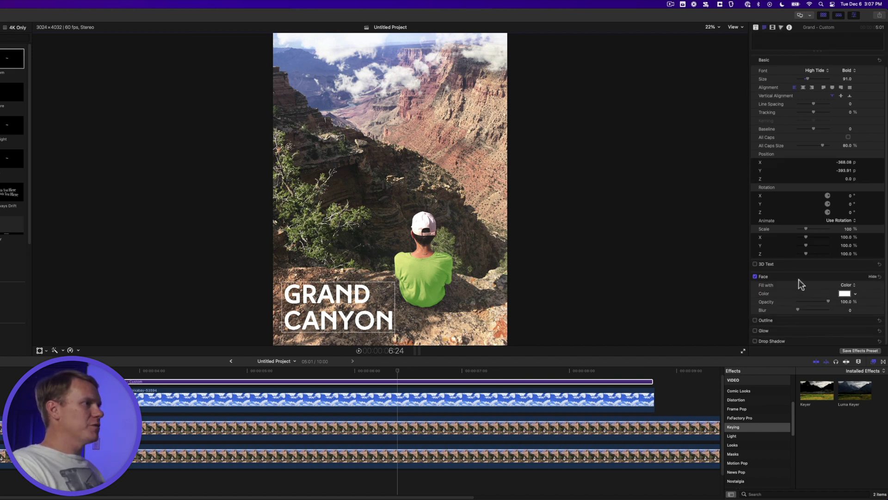
pyautogui.click(845, 293)
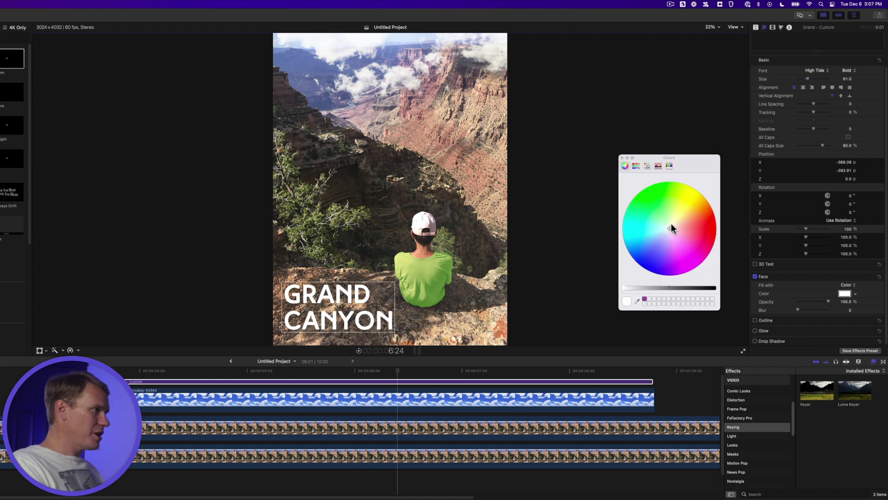
pyautogui.moveTo(671, 224); pyautogui.dragTo(683, 211)
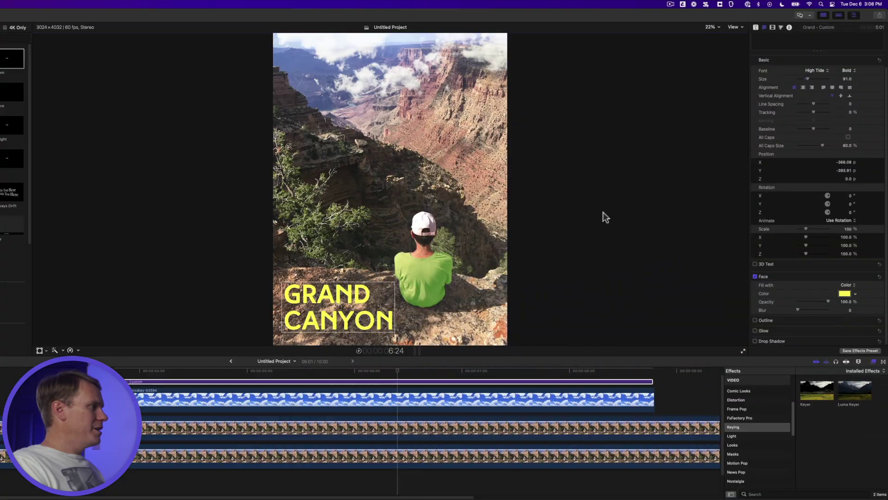
pyautogui.click(404, 392)
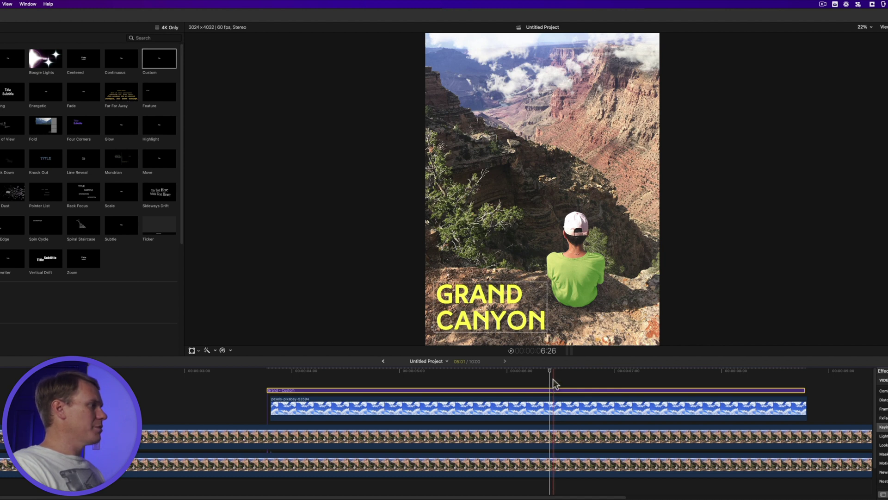
# - Select the title, cloud and canyon clips and combine them into compound clip 'Pics Effect'
pyautogui.click(568, 408)
pyautogui.press('super+a')
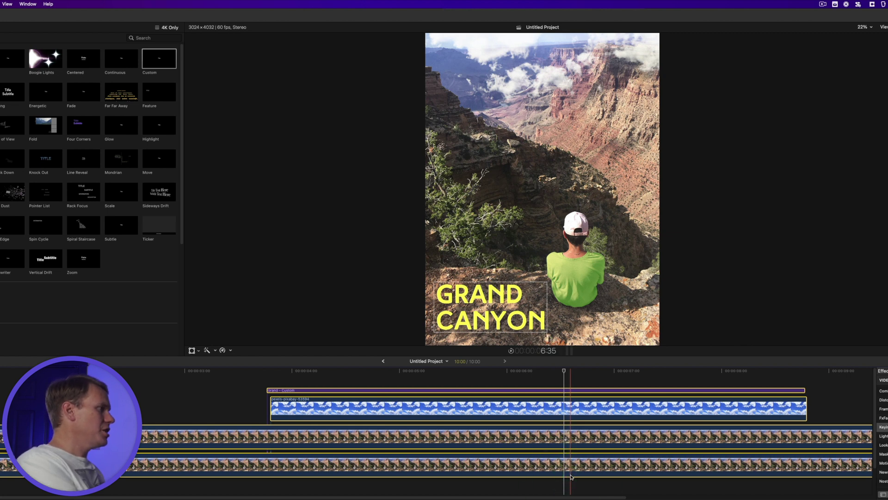
pyautogui.hotkey('alt', 'g')
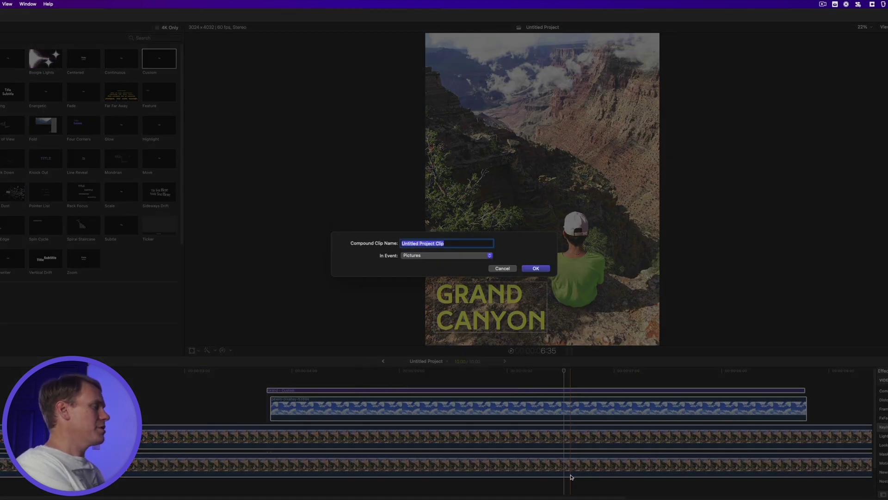
pyautogui.write('Pics Effect')
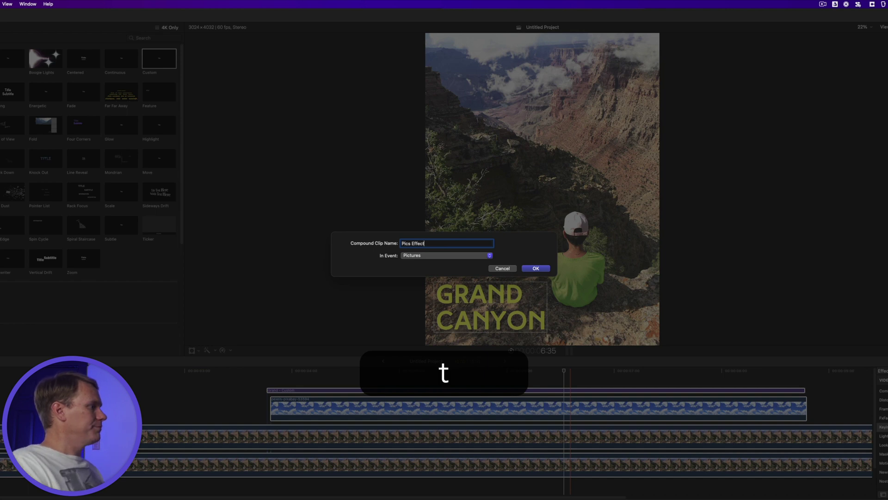
pyautogui.press('Return')
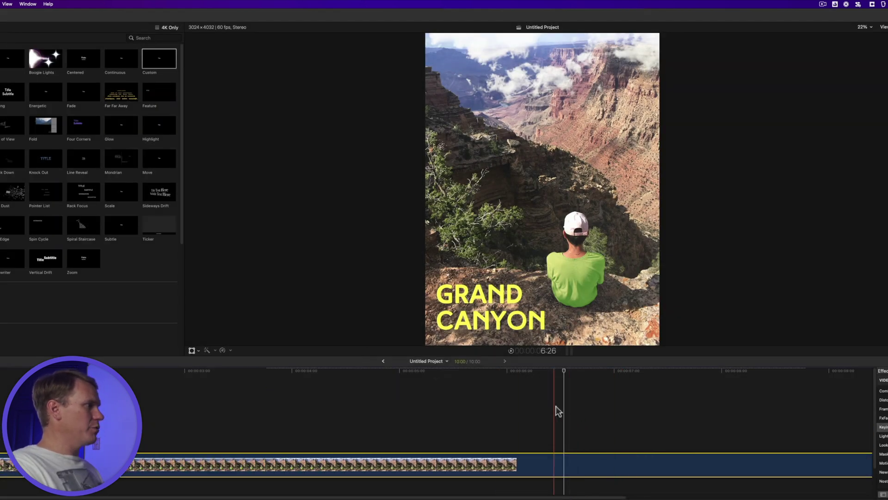
pyautogui.click(561, 418)
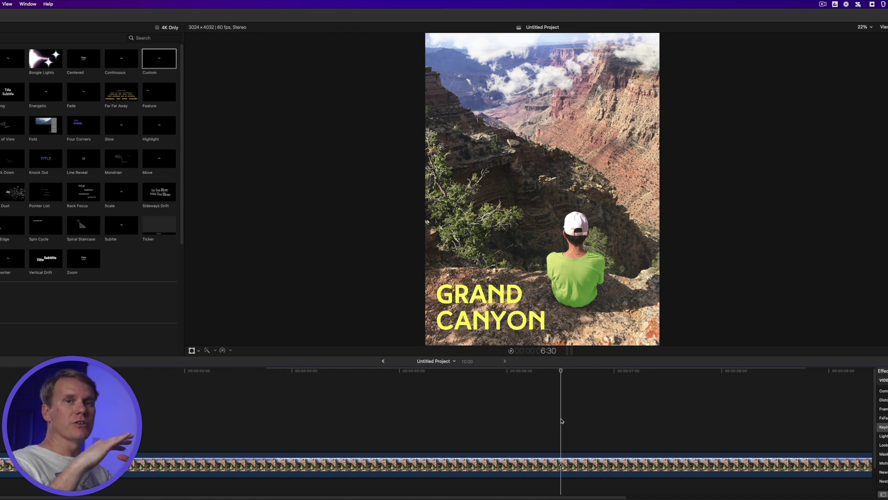
# - Tint the Pics Effect clip orange with a Color Board Global colour of 33° at 17%
pyautogui.click(557, 430)
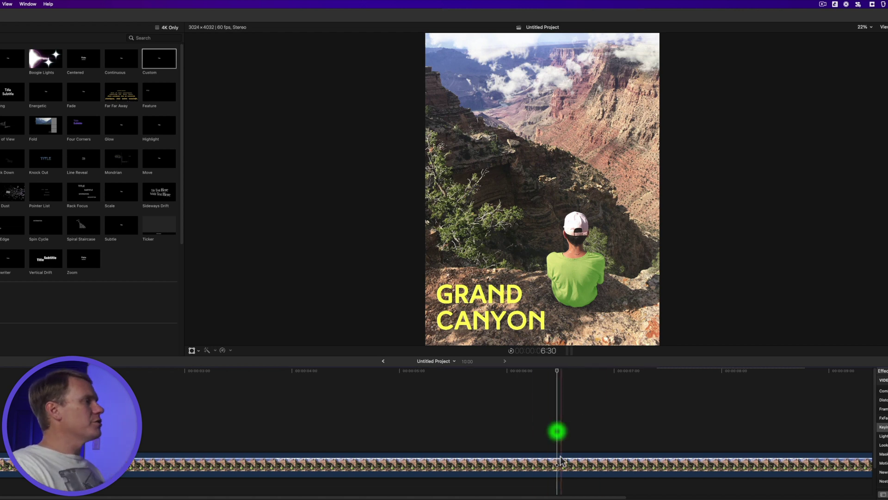
pyautogui.click(561, 460)
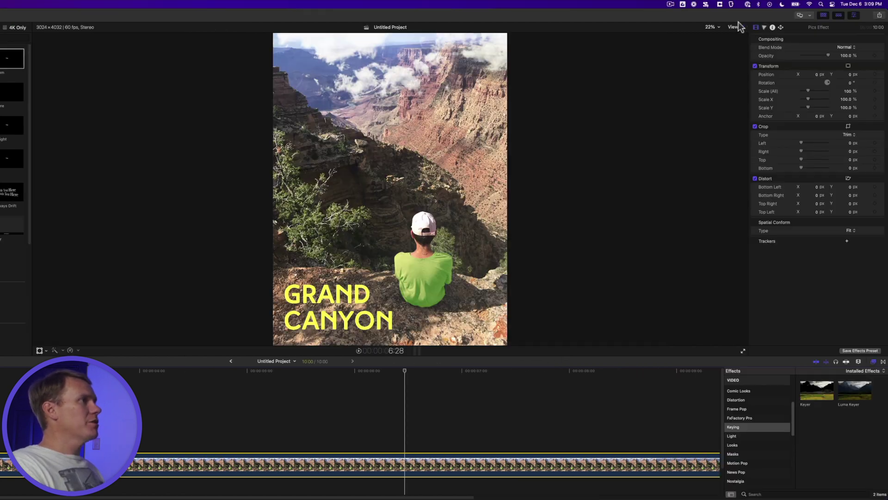
pyautogui.click(766, 29)
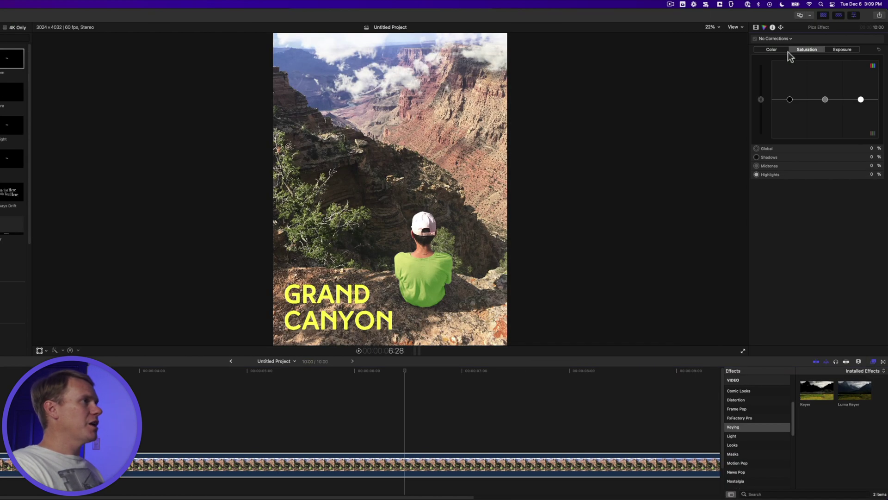
pyautogui.click(773, 50)
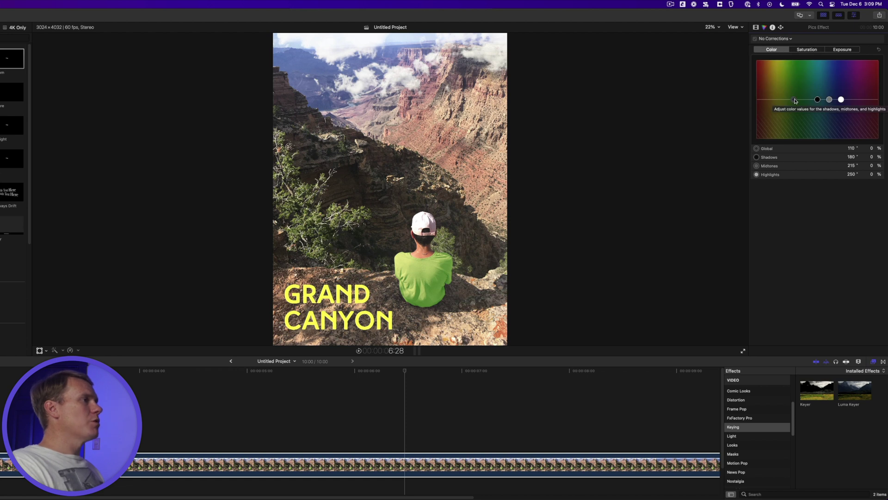
pyautogui.moveTo(795, 100); pyautogui.dragTo(772, 99)
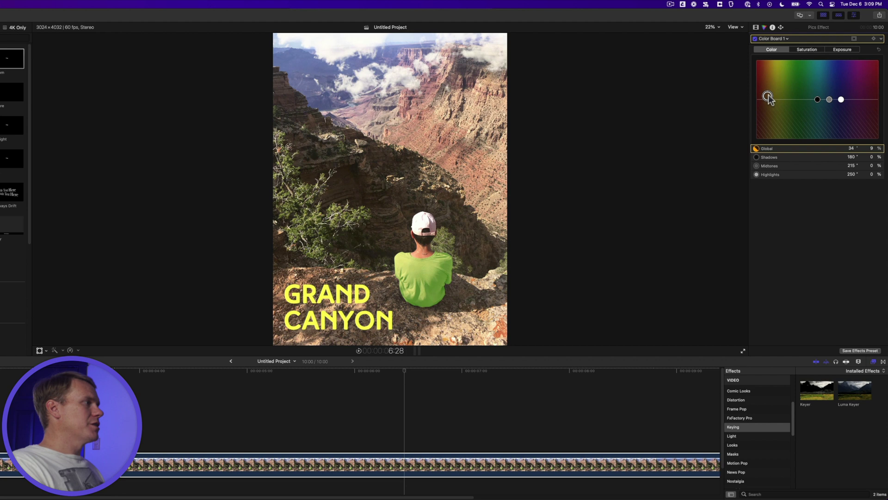
pyautogui.moveTo(769, 96)
pyautogui.mouseDown()
pyautogui.moveTo(743, 69)
pyautogui.moveTo(767, 94)
pyautogui.mouseUp()
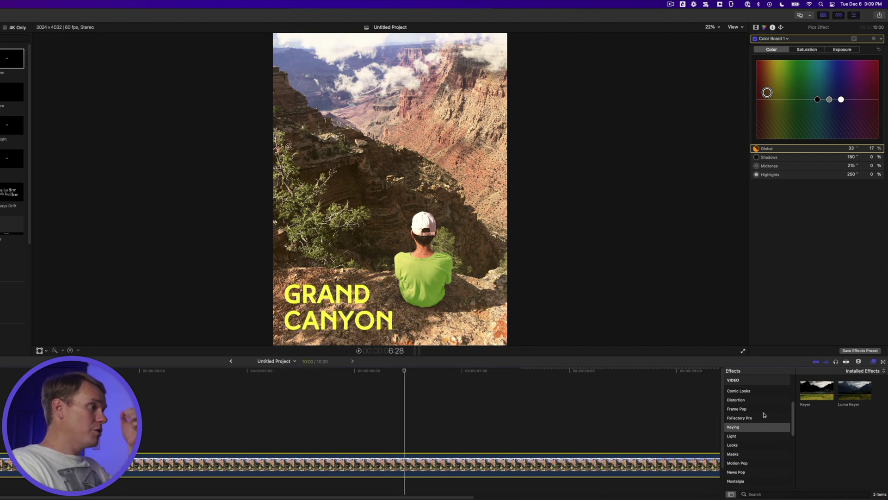
pyautogui.scroll(5, 764, 415)
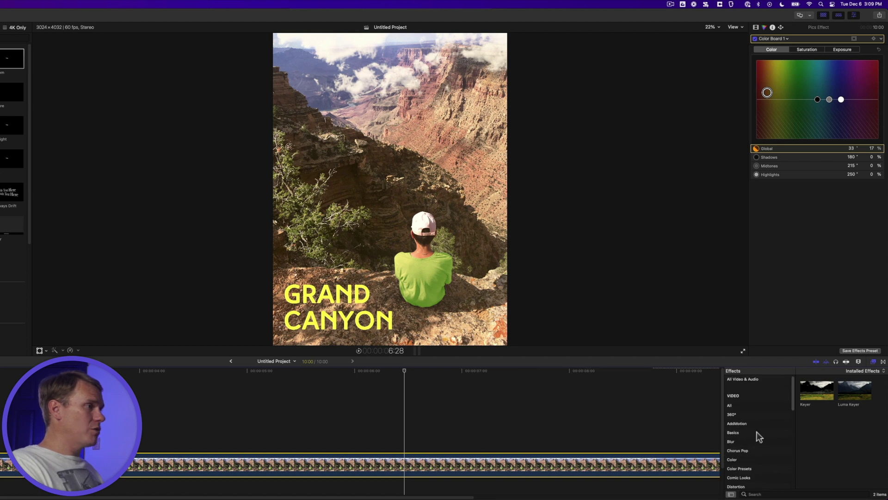
pyautogui.click(756, 441)
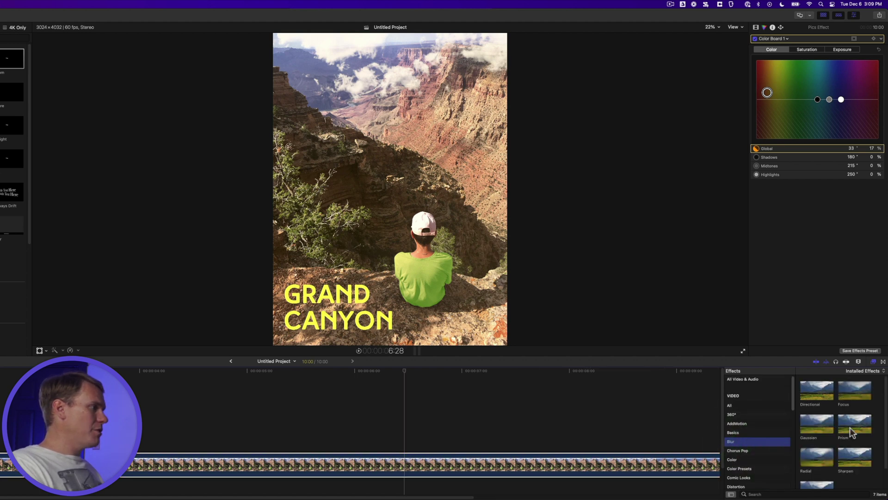
# - Apply the Prism blur to the Pics Effect clip and set its Amount to 4
pyautogui.moveTo(851, 427); pyautogui.dragTo(404, 445)
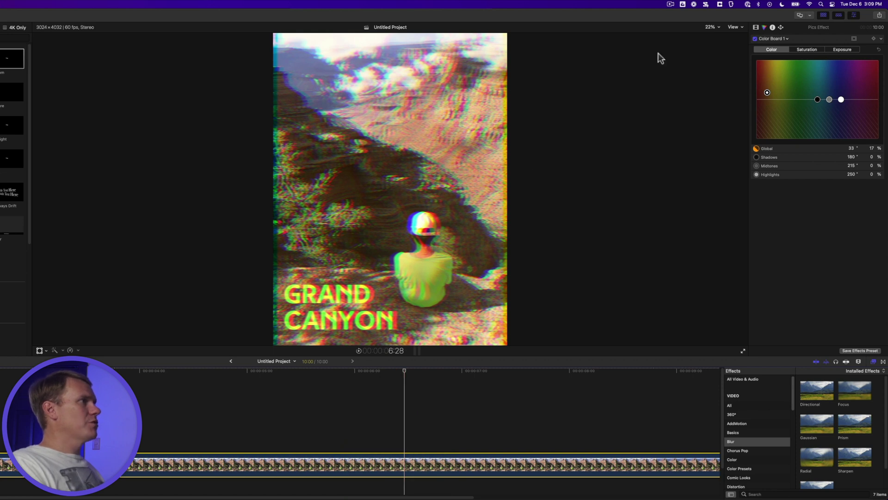
pyautogui.click(756, 28)
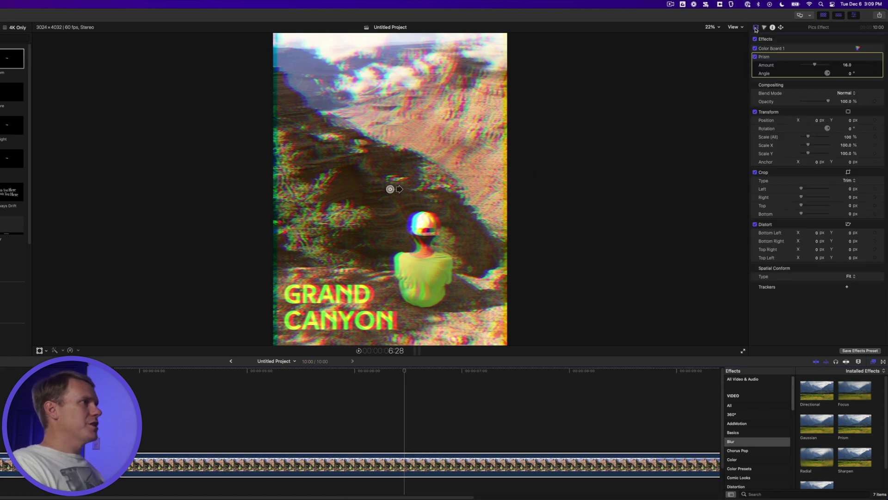
pyautogui.click(848, 65)
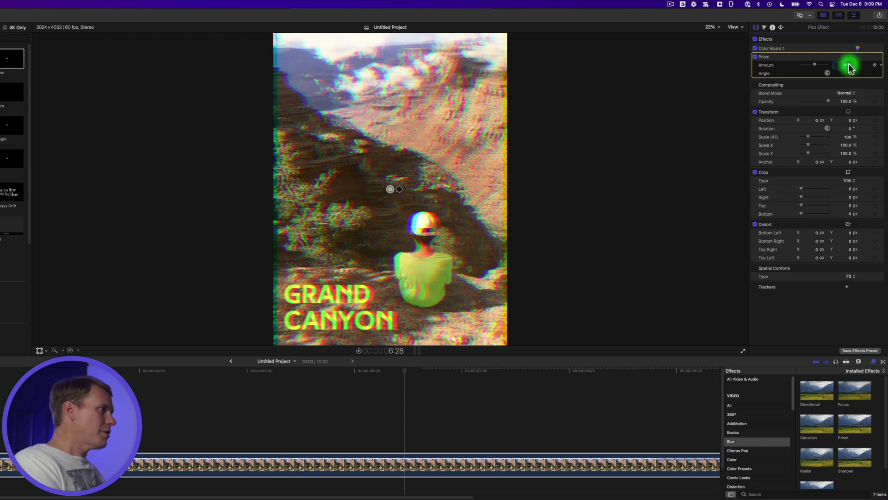
pyautogui.write('3')
pyautogui.press('Return')
pyautogui.write('4')
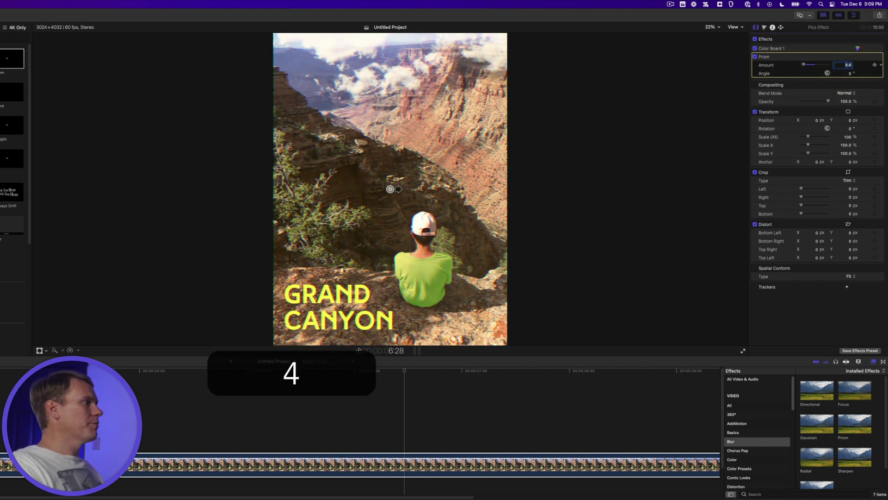
pyautogui.press('Return')
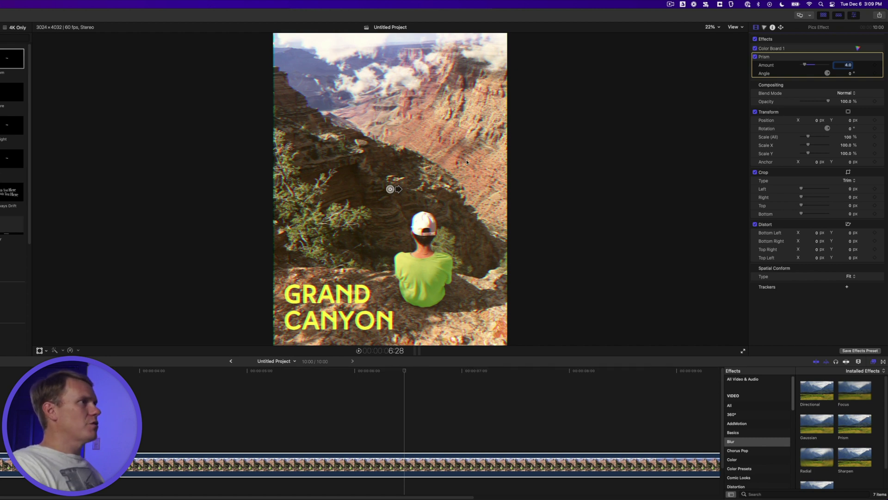
# - Add an inverted shape mask to the Prism effect
pyautogui.click(848, 57)
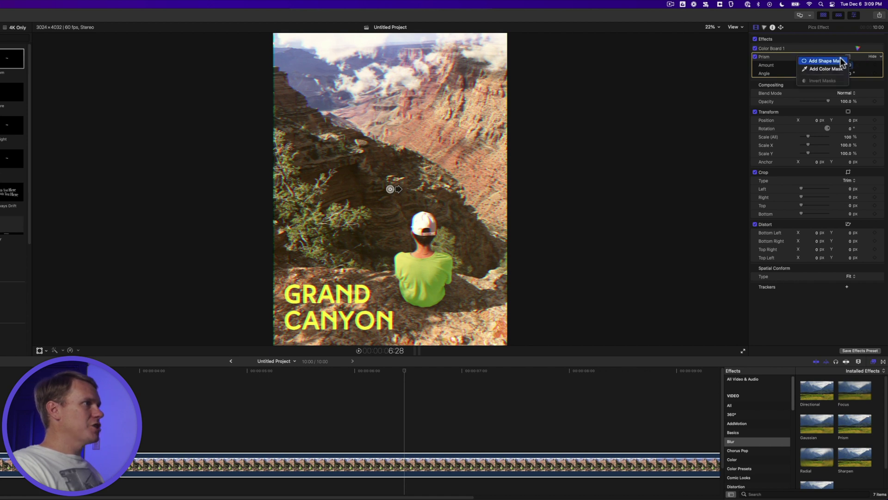
pyautogui.click(829, 61)
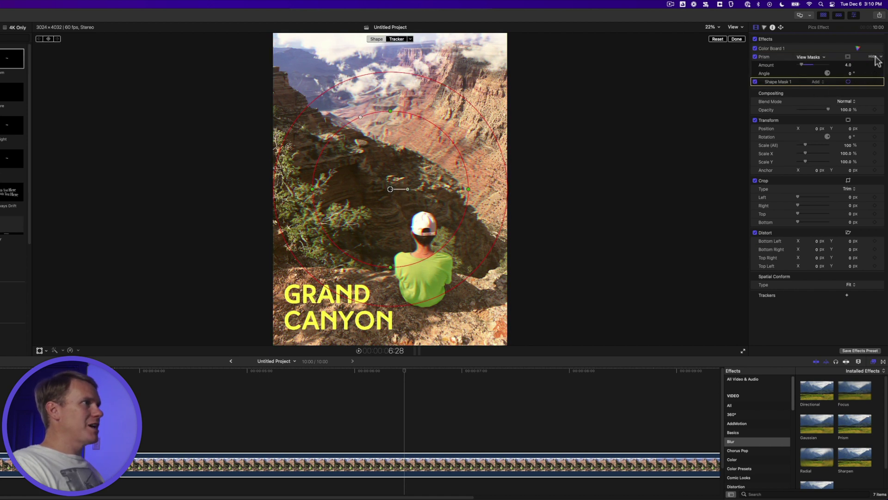
pyautogui.click(881, 56)
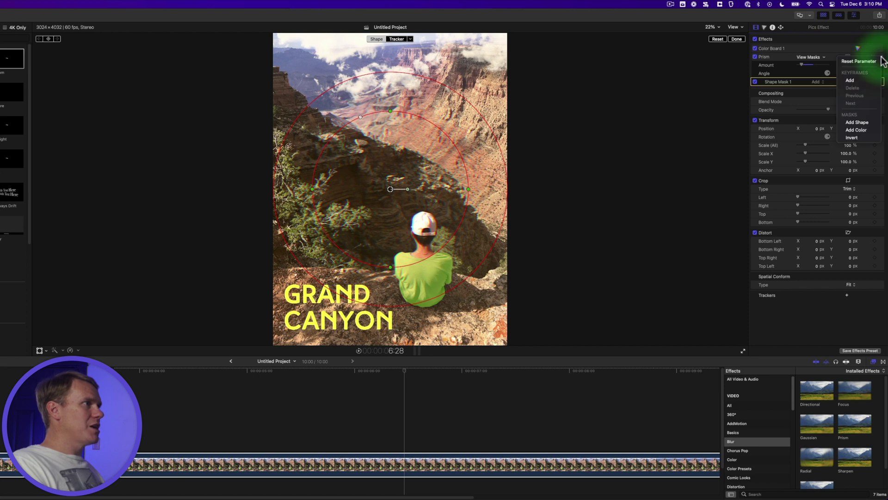
pyautogui.click(857, 137)
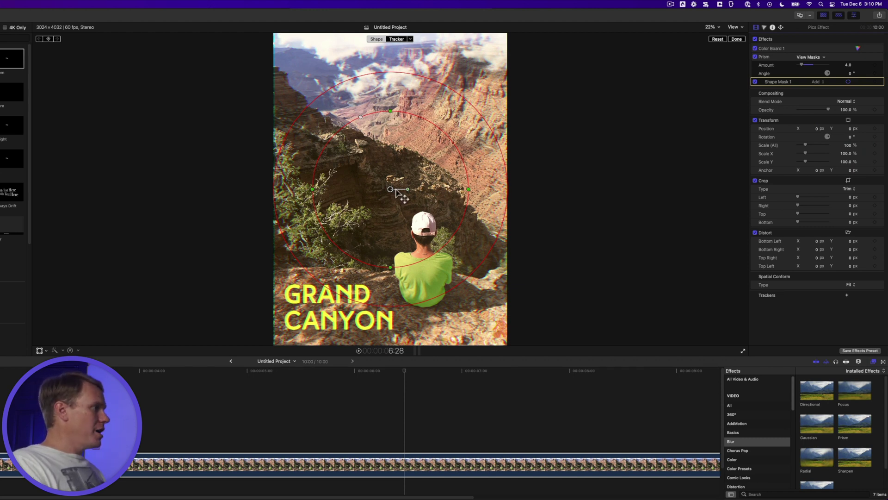
# - Shape the mask into a tall soft oval around the seated boy and hide its guides
pyautogui.moveTo(390, 189); pyautogui.dragTo(426, 250)
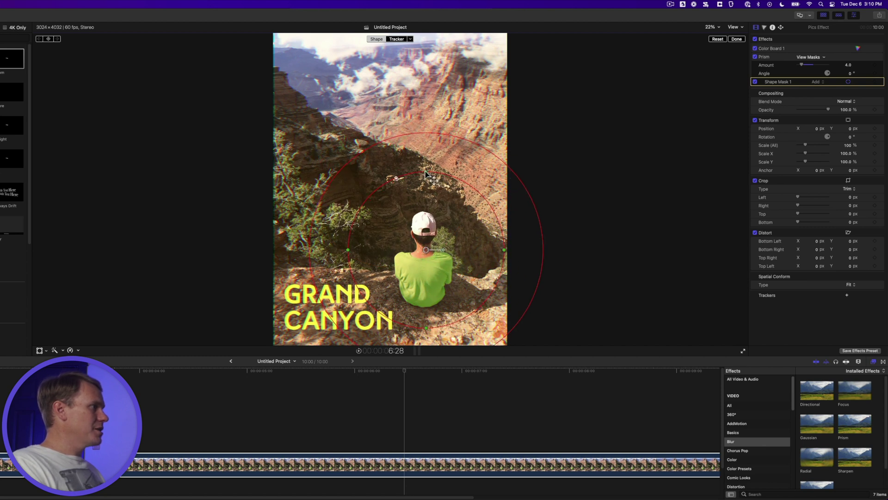
pyautogui.moveTo(425, 173); pyautogui.dragTo(425, 187)
pyautogui.moveTo(504, 250); pyautogui.dragTo(454, 250)
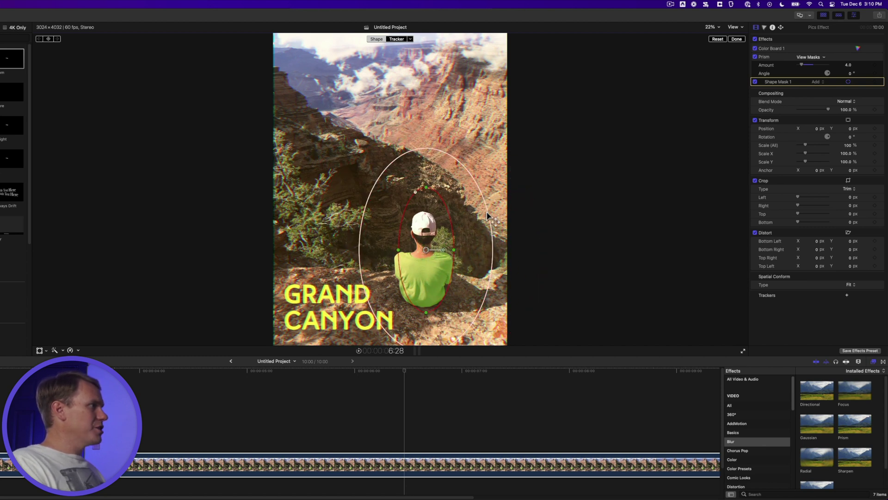
pyautogui.moveTo(487, 215); pyautogui.dragTo(471, 221)
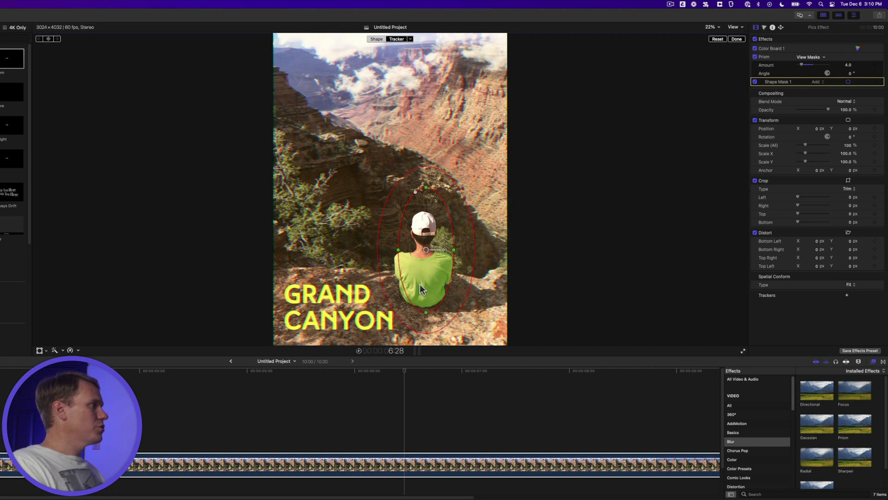
pyautogui.moveTo(468, 215)
pyautogui.mouseDown()
pyautogui.moveTo(462, 226)
pyautogui.moveTo(467, 219)
pyautogui.mouseUp()
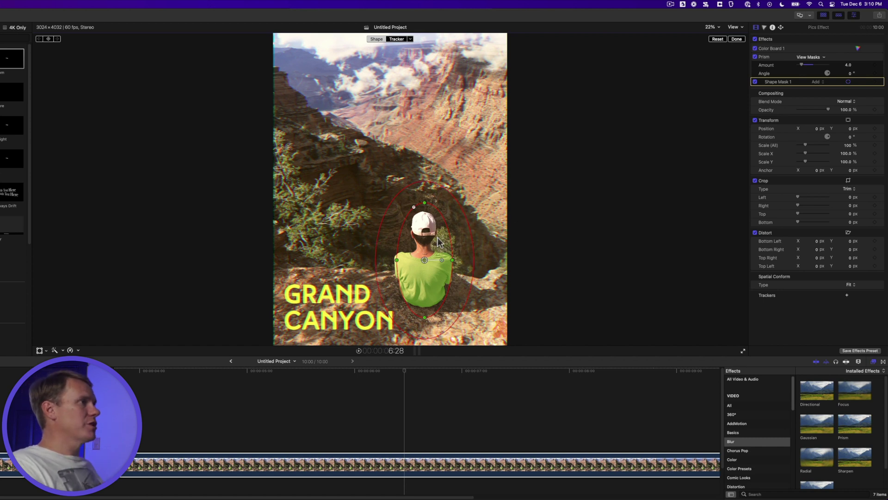
pyautogui.click(848, 82)
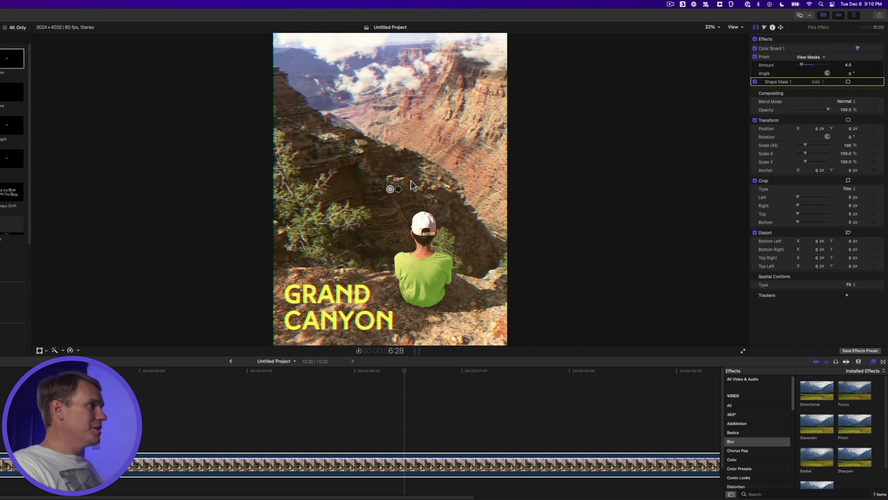
pyautogui.keyDown('super'); pyautogui.click(780, 57); pyautogui.keyUp('super')
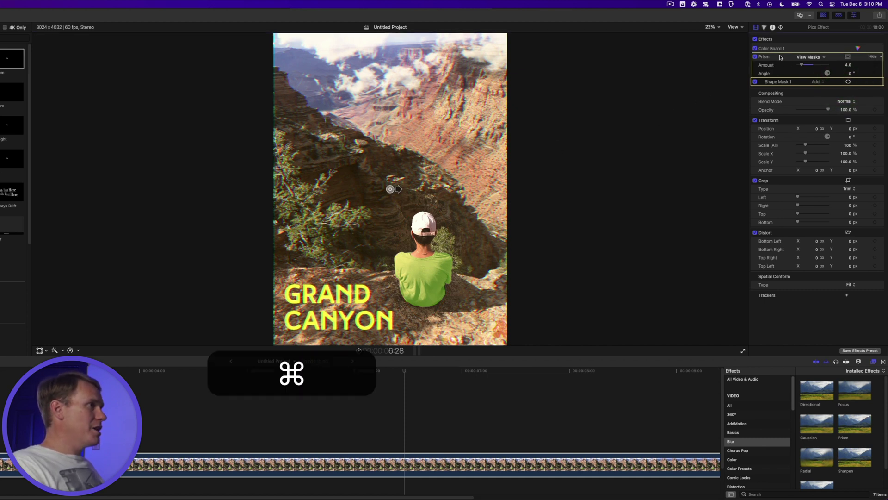
pyautogui.keyDown('super'); pyautogui.click(781, 57); pyautogui.keyUp('super')
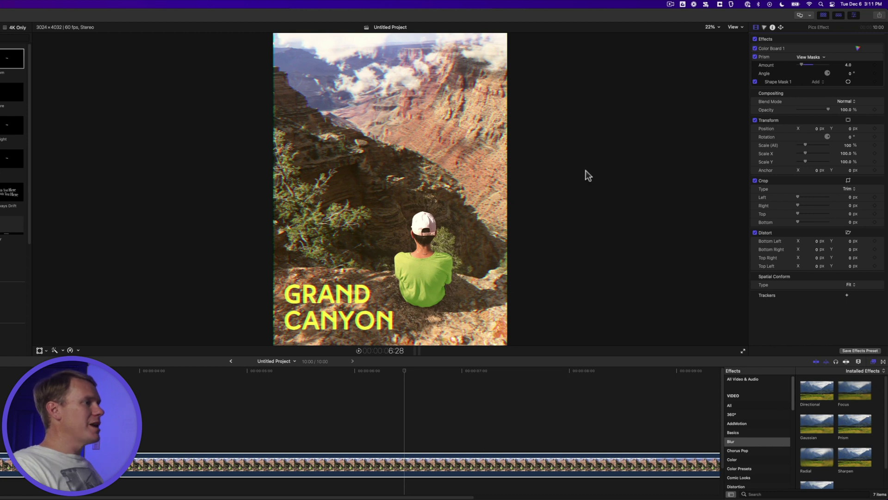
# - Add Film Grain to the Pics Effect clip, style Realistic Grain, Amount 47.76
pyautogui.press('super+a')
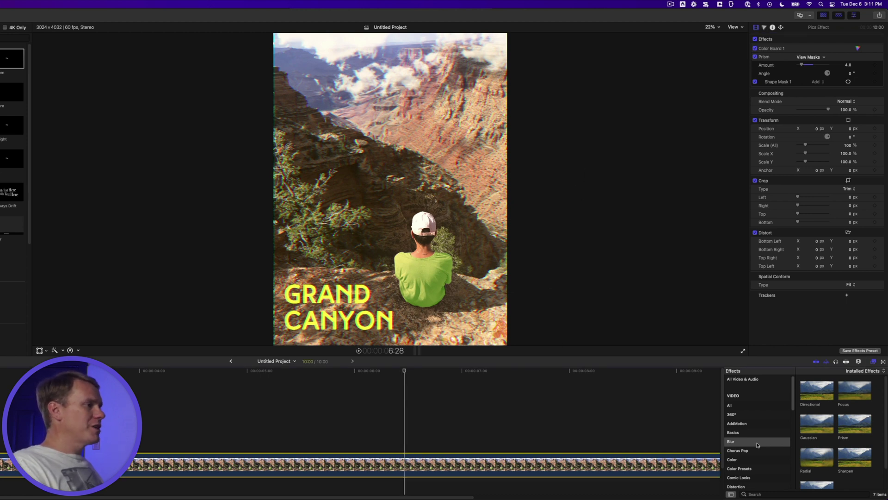
pyautogui.scroll(-5, 757, 434)
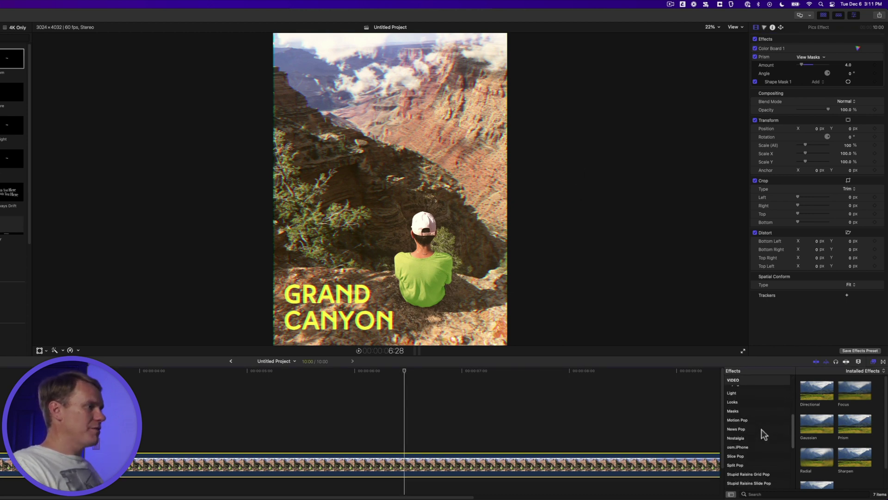
pyautogui.scroll(-2, 759, 433)
pyautogui.click(754, 433)
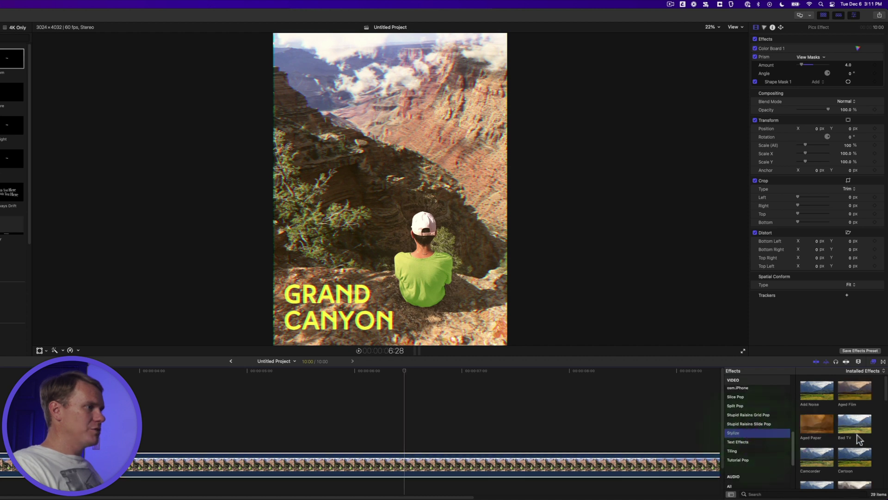
pyautogui.scroll(-2, 878, 428)
pyautogui.moveTo(863, 432); pyautogui.dragTo(393, 465)
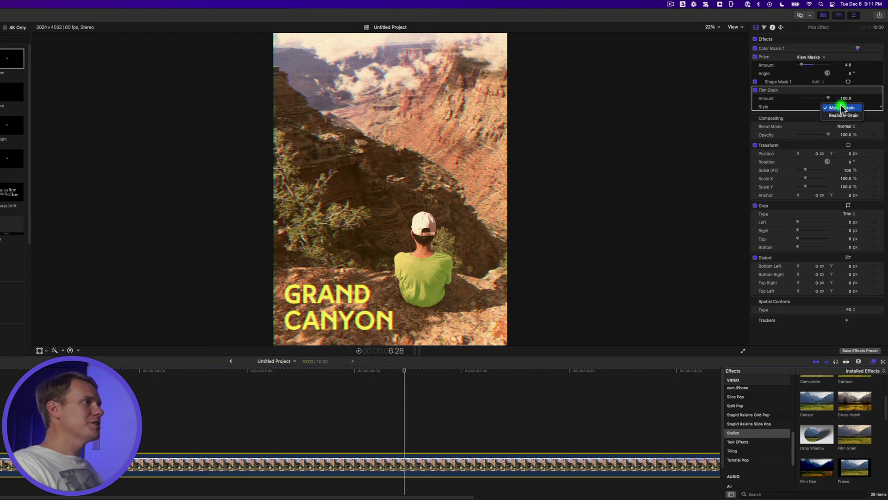
pyautogui.click(843, 115)
pyautogui.moveTo(834, 97); pyautogui.dragTo(813, 100)
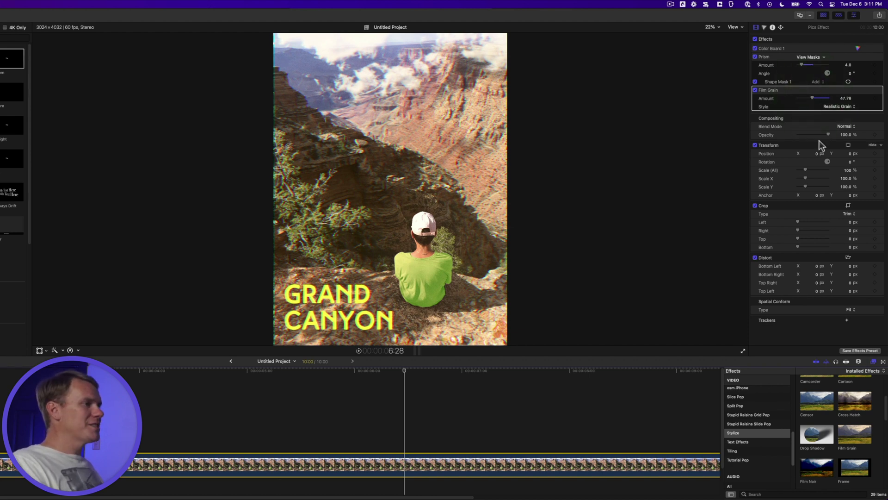
# - Apply a Vignette and resize its ellipses in the viewer to Size 0.51, Falloff 0.86
pyautogui.scroll(-6, 867, 434)
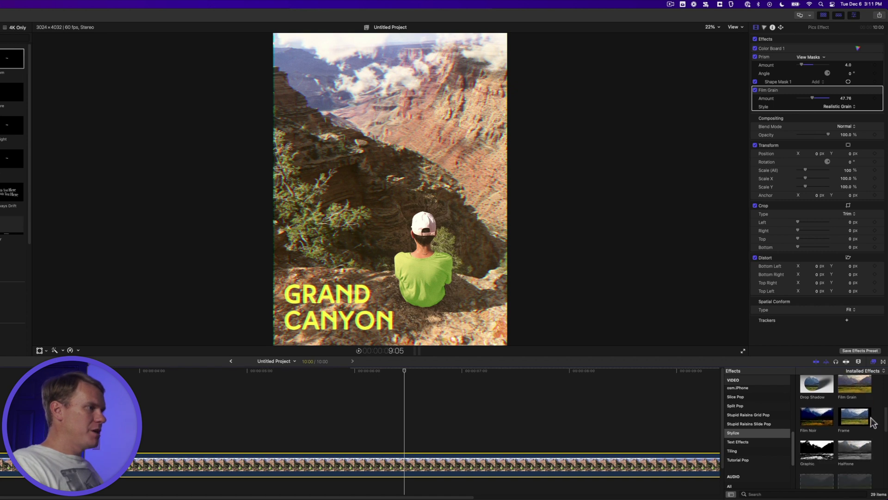
pyautogui.doubleClick(817, 467)
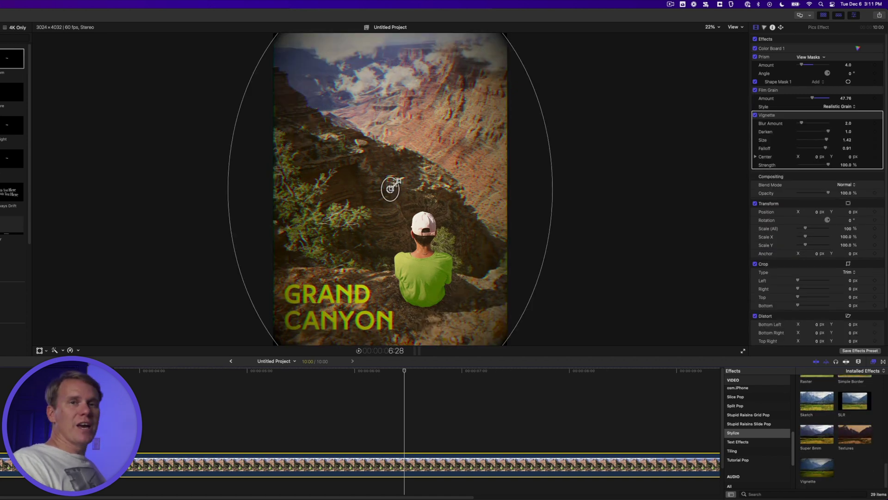
pyautogui.click(391, 188)
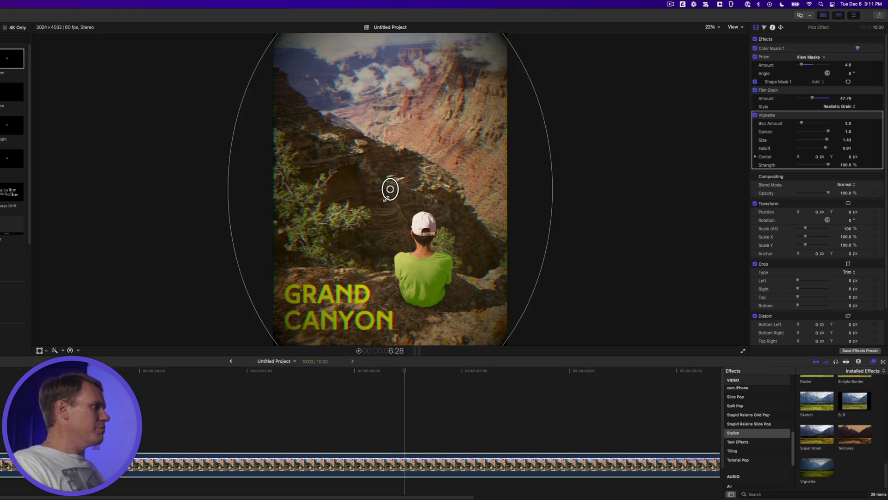
pyautogui.moveTo(384, 202); pyautogui.dragTo(328, 322)
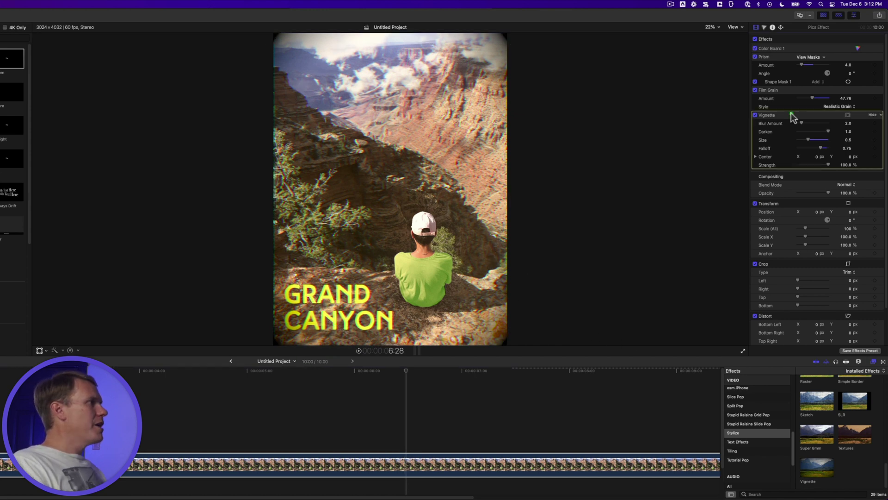
pyautogui.moveTo(538, 103); pyautogui.dragTo(522, 115)
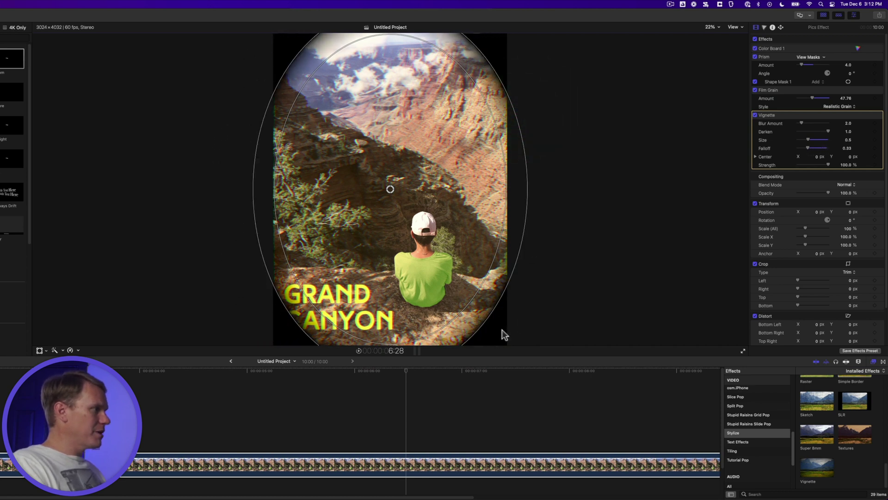
pyautogui.moveTo(487, 304)
pyautogui.mouseDown()
pyautogui.moveTo(509, 332)
pyautogui.moveTo(507, 317)
pyautogui.moveTo(480, 289)
pyautogui.mouseUp()
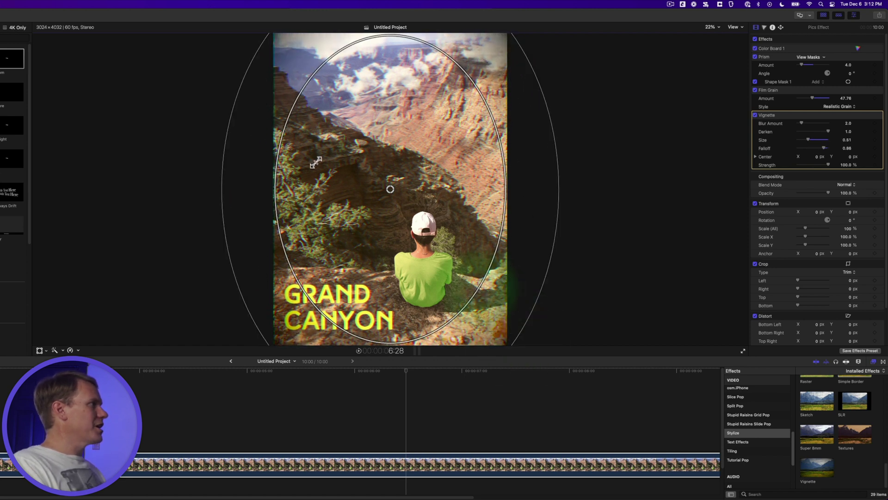